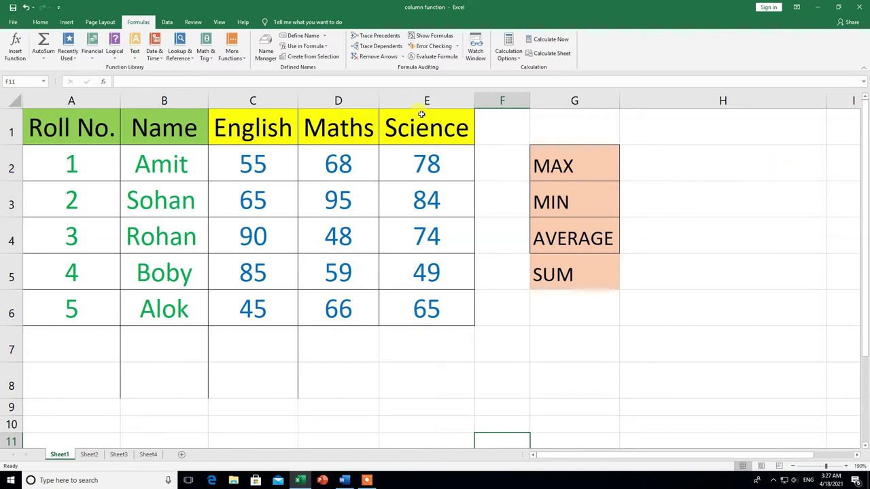
Step: Select the Science cells E1:E6 and begin defining a new name for them
{"action": "left_click_drag", "start_coordinate": [421, 113], "coordinate": [422, 327]}
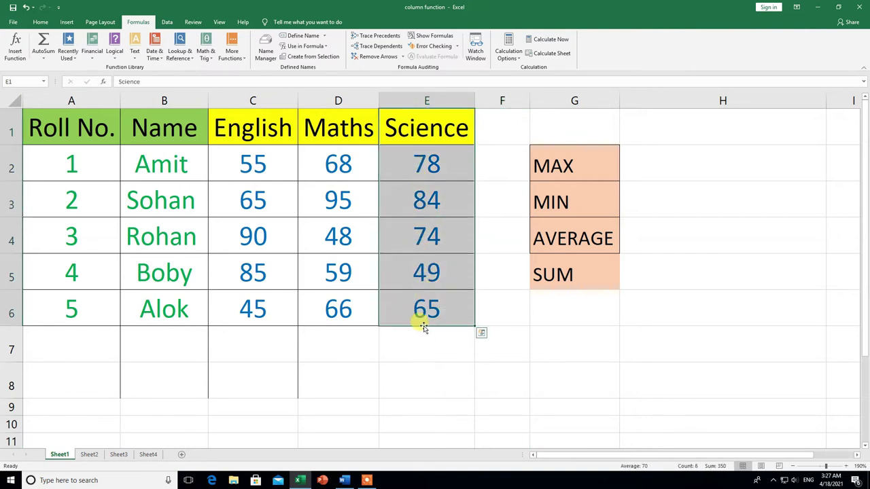
{"action": "left_click", "coordinate": [325, 38]}
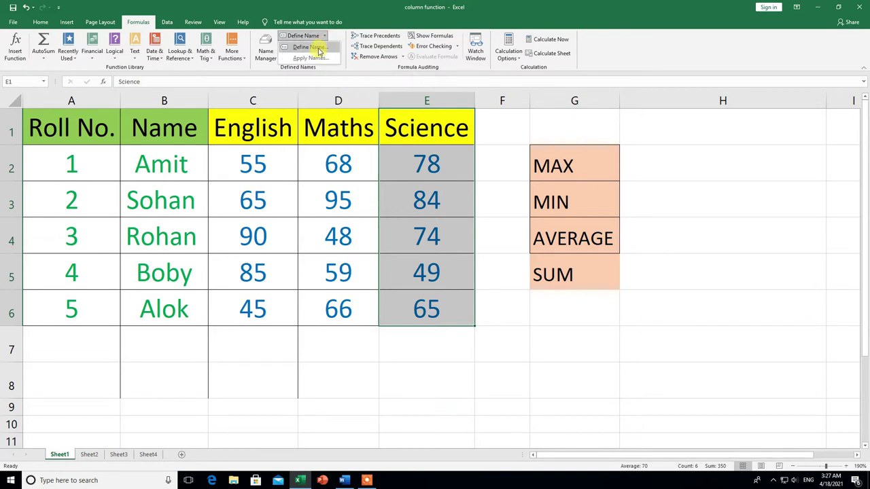
{"action": "left_click", "coordinate": [318, 51]}
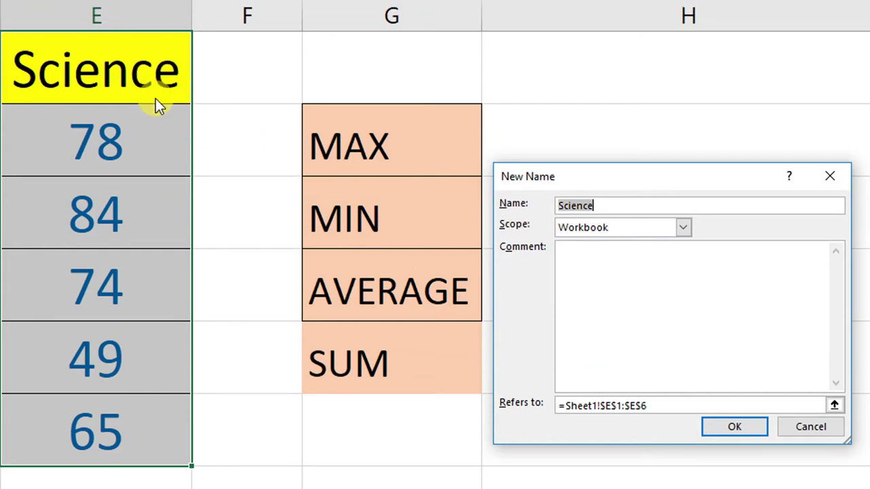
Step: In the New Name dialog for Science (=Sheet1!$E$1:$E$6), show the Scope choices
{"action": "left_click", "coordinate": [603, 206]}
{"action": "left_click", "coordinate": [682, 228]}
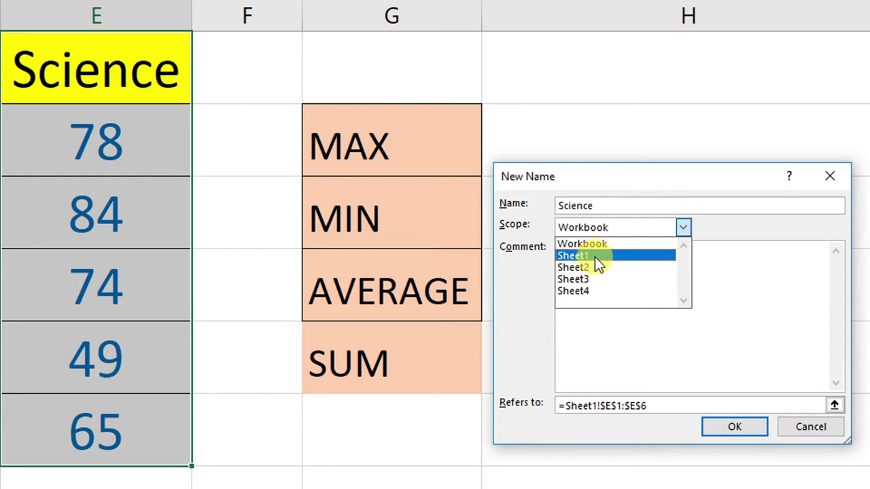
Step: Limit the Science name's scope to Sheet1 and create it
{"action": "left_click", "coordinate": [594, 257]}
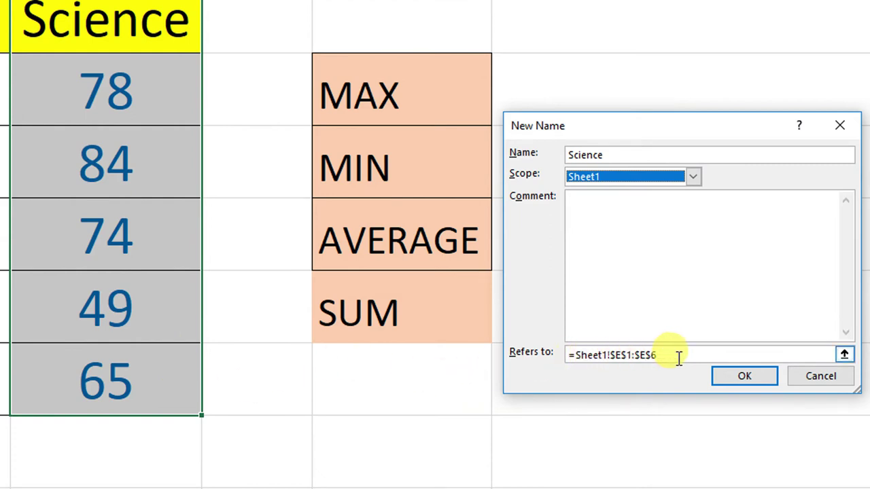
{"action": "left_click", "coordinate": [743, 378]}
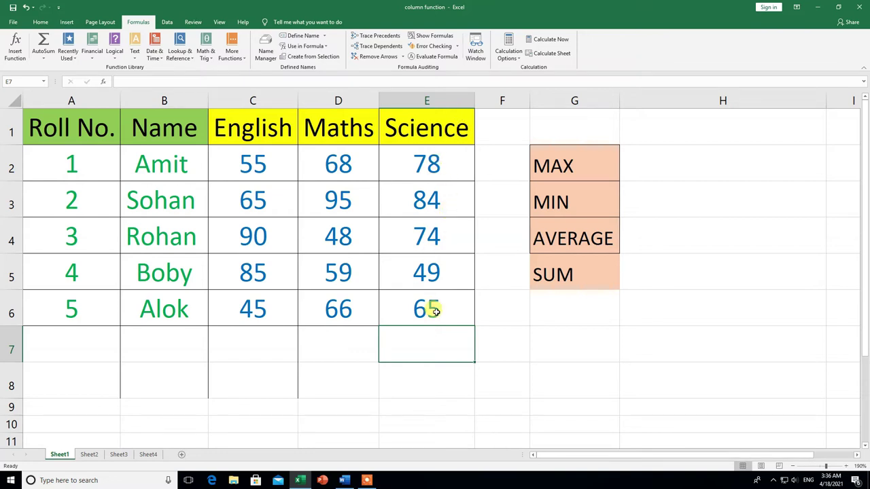
Step: Enter =MAX(Science) in H2 to show the highest Science mark, 84
{"action": "left_click", "coordinate": [650, 165]}
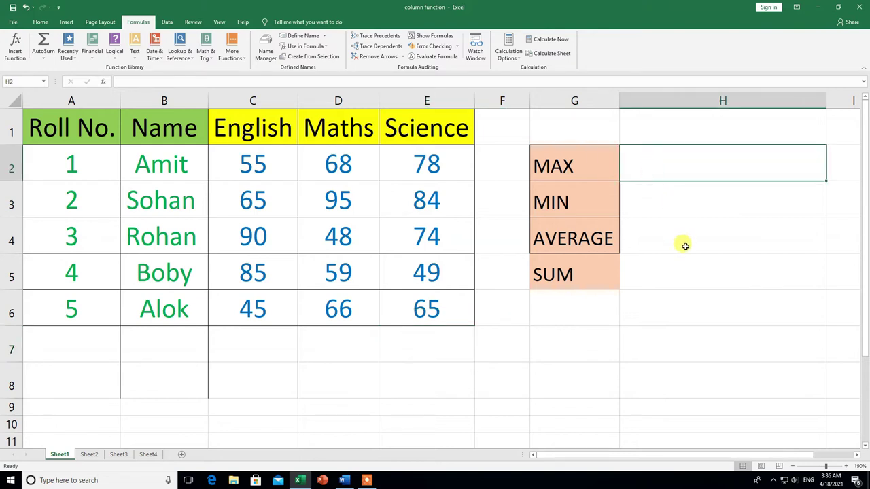
{"action": "type", "text": "=MAX"}
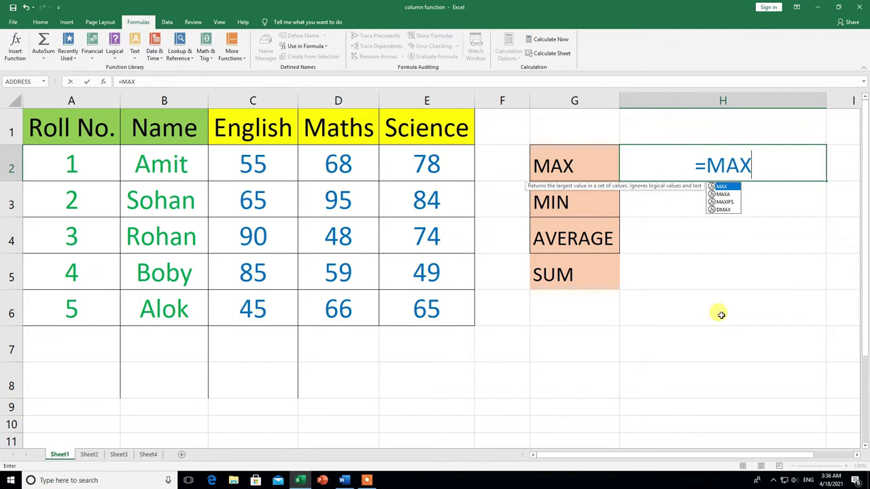
{"action": "double_click", "coordinate": [732, 186]}
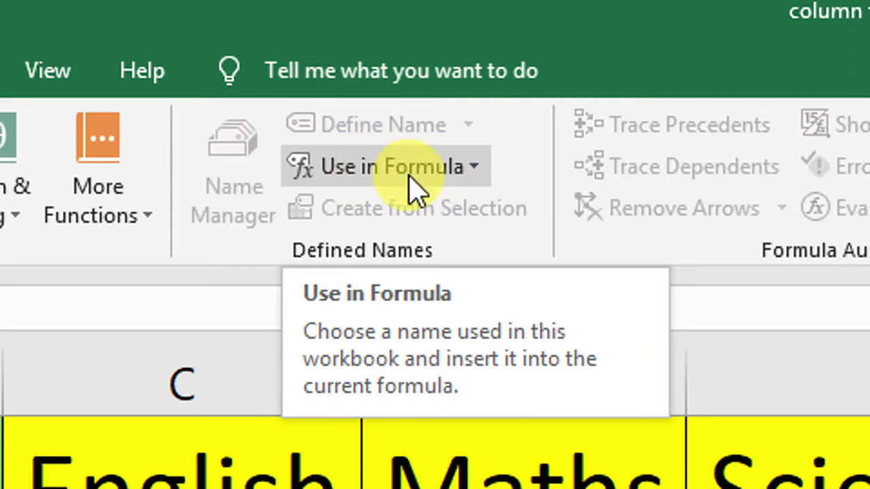
{"action": "left_click", "coordinate": [473, 167]}
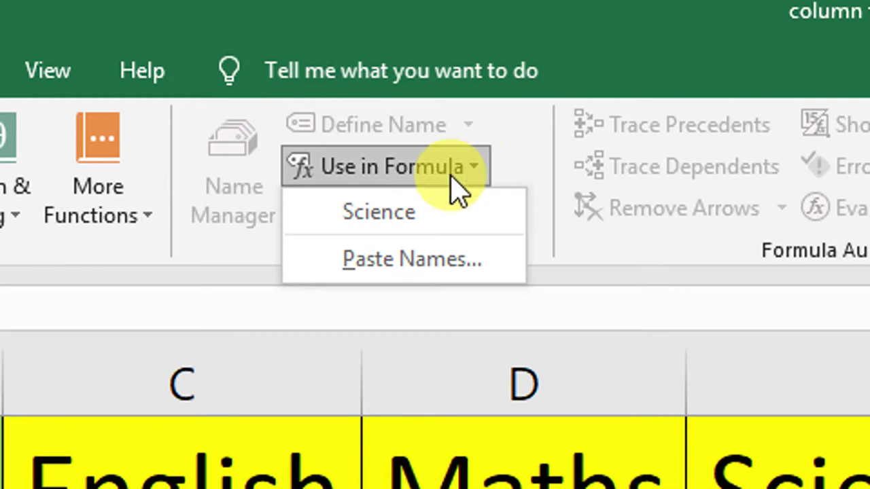
{"action": "left_click", "coordinate": [380, 212]}
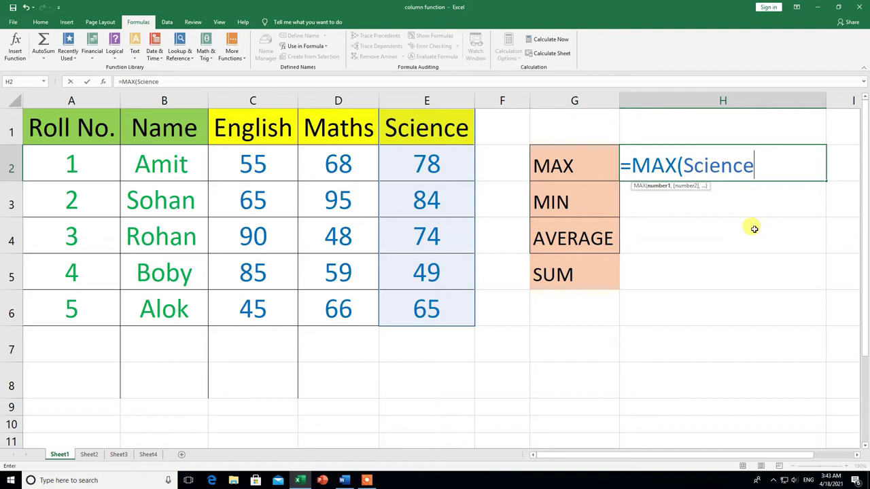
{"action": "type", "text": ")"}
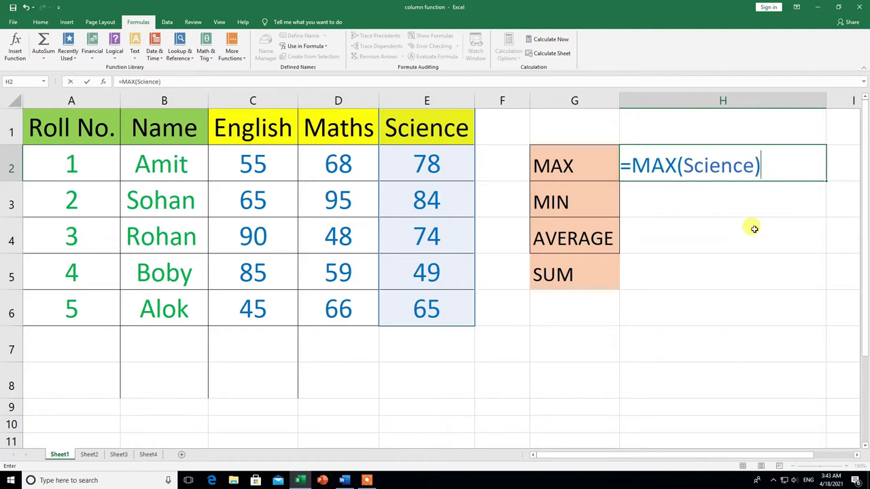
{"action": "key", "text": "Return"}
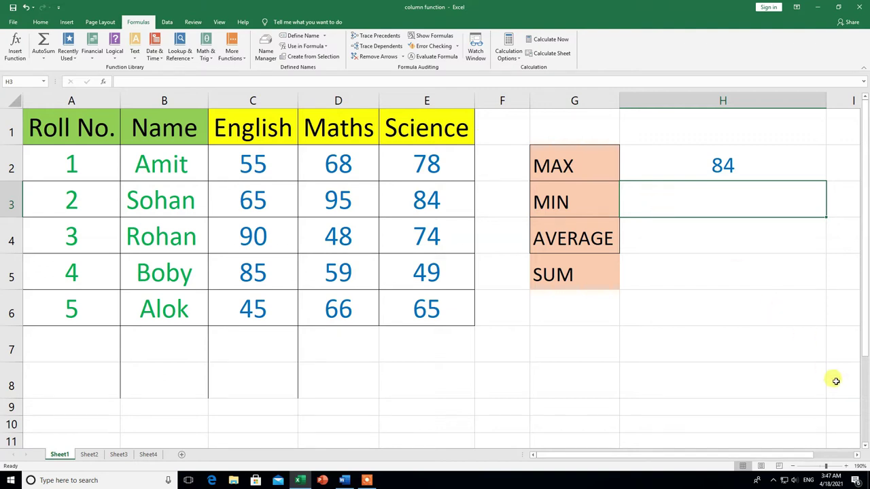
Step: Enter =MIN(Science) in H3 to show the lowest Science mark, 49
{"action": "type", "text": "="}
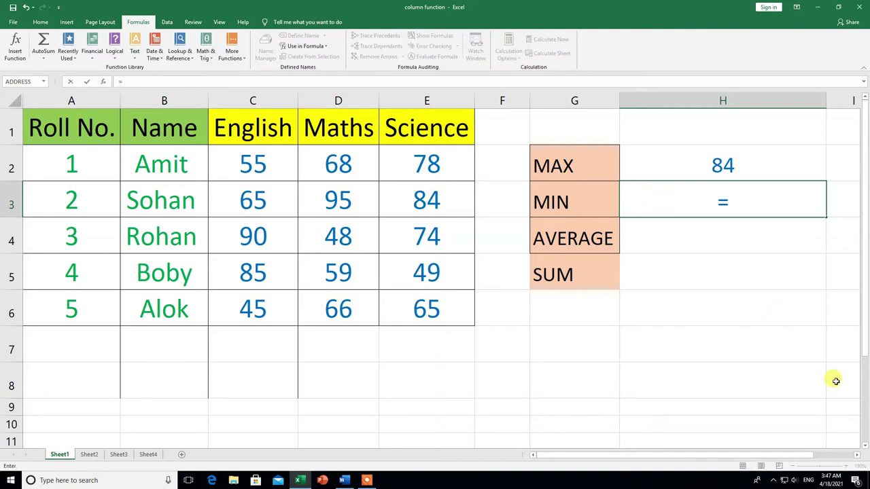
{"action": "type", "text": "MIN"}
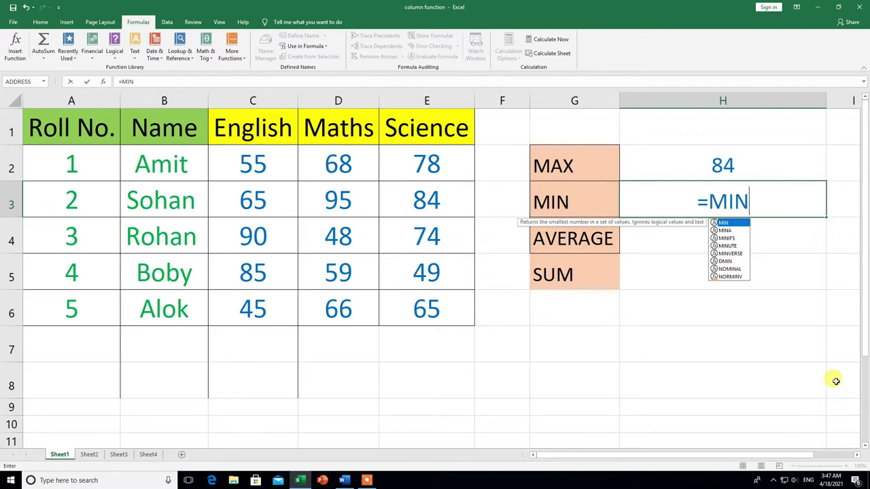
{"action": "double_click", "coordinate": [726, 223]}
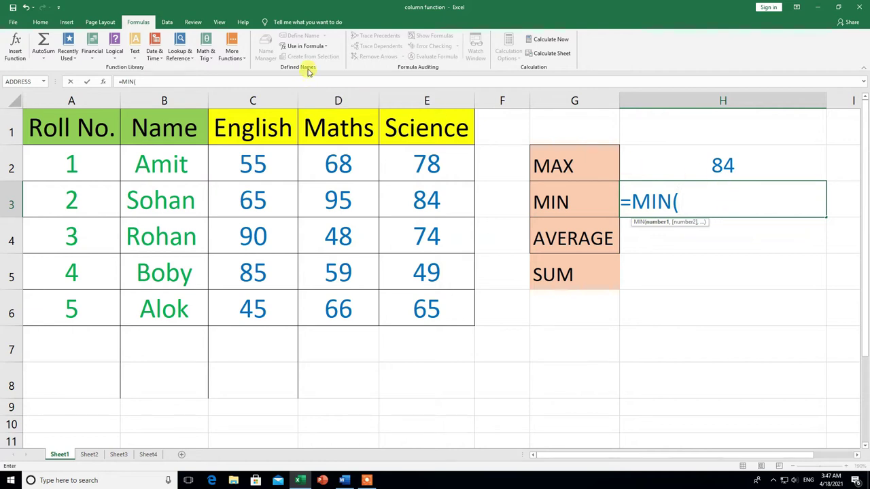
{"action": "left_click", "coordinate": [326, 46]}
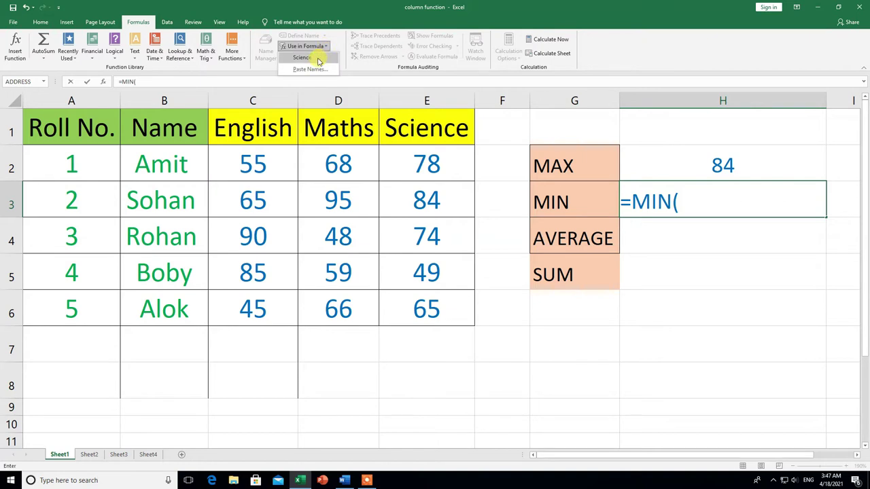
{"action": "left_click", "coordinate": [303, 58]}
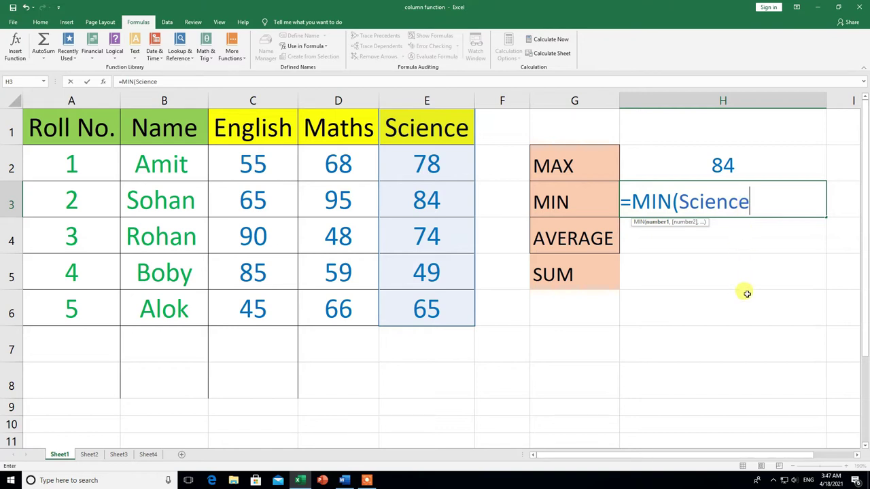
{"action": "type", "text": ")"}
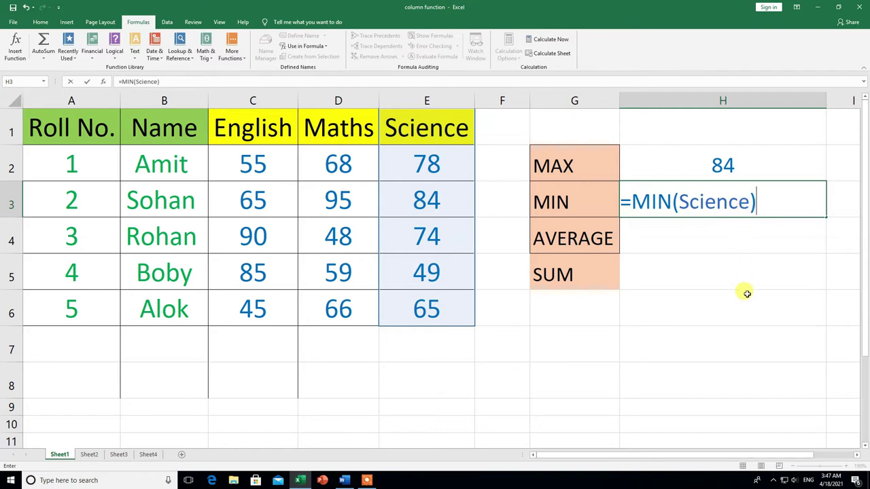
{"action": "key", "text": "Return"}
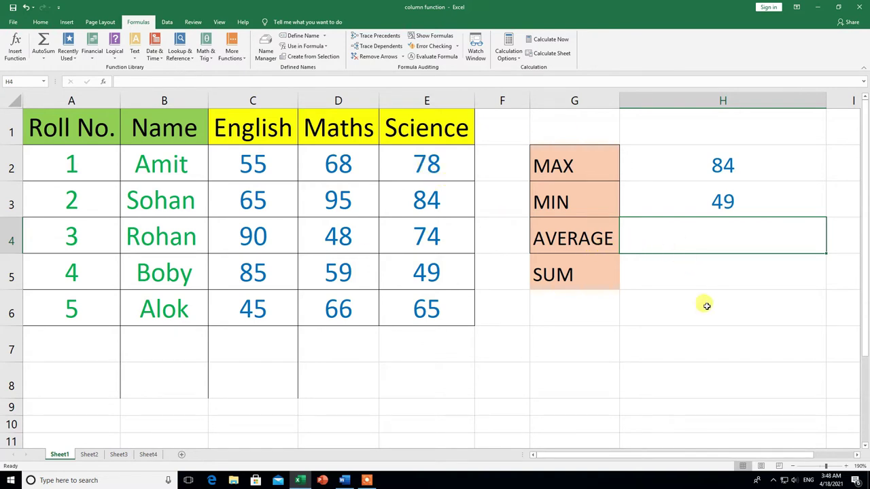
Step: Enter =AVERAGE(Science) in H4, giving the Science average of 70
{"action": "type", "text": "="}
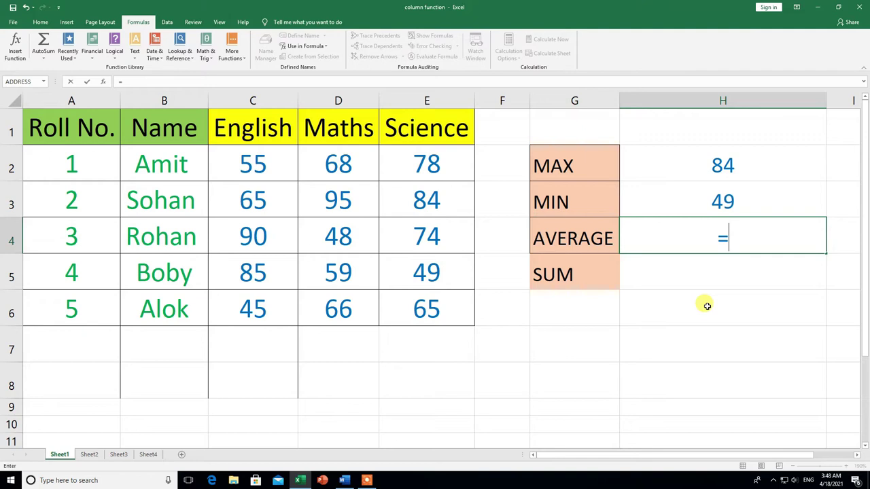
{"action": "type", "text": "AVER"}
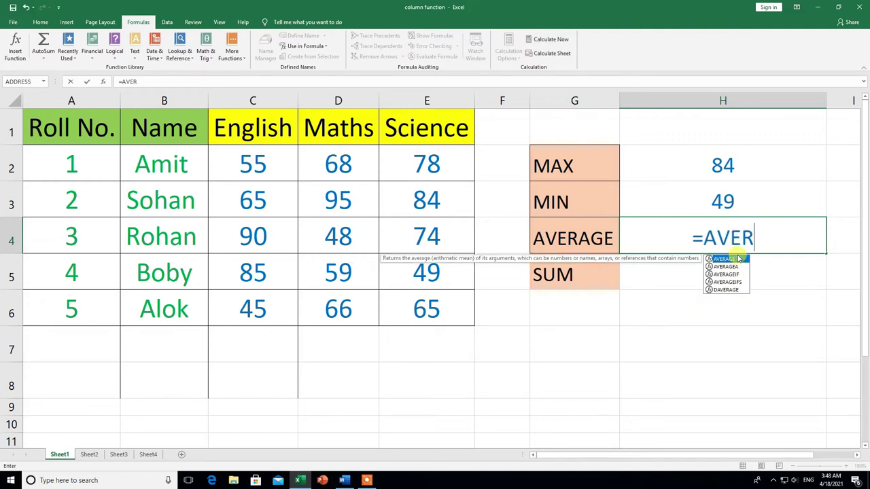
{"action": "double_click", "coordinate": [724, 259]}
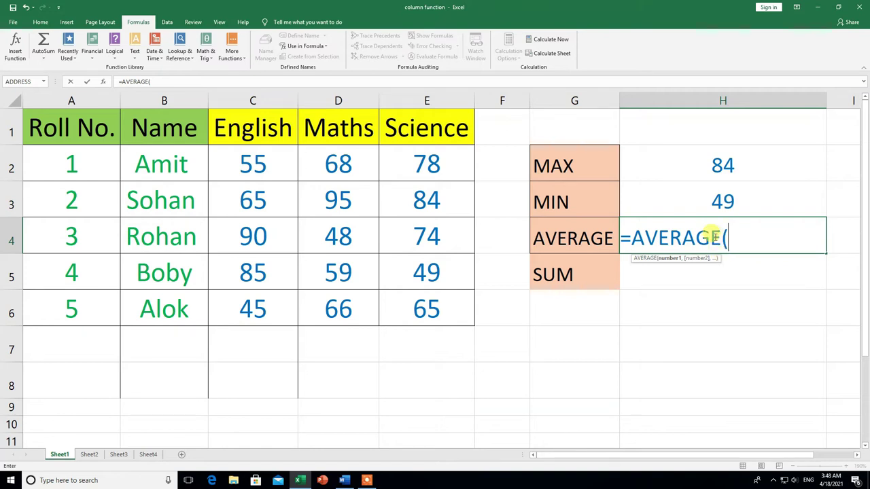
{"action": "left_click", "coordinate": [327, 49]}
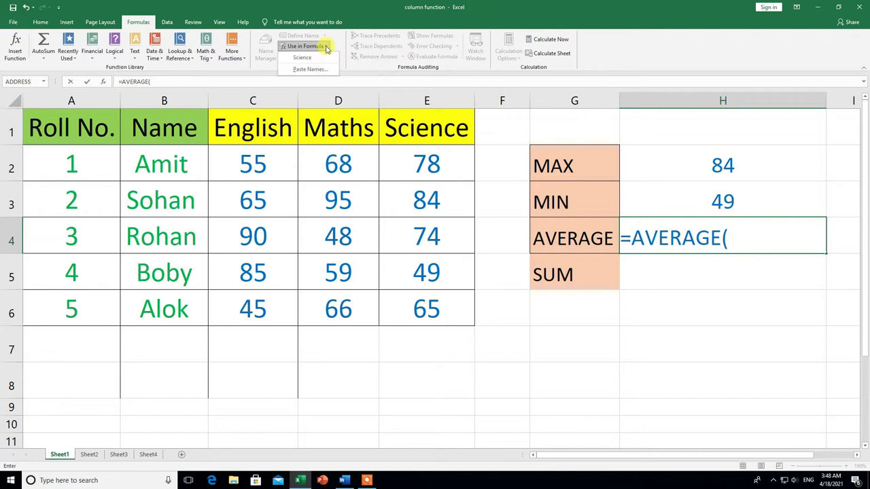
{"action": "left_click", "coordinate": [303, 58]}
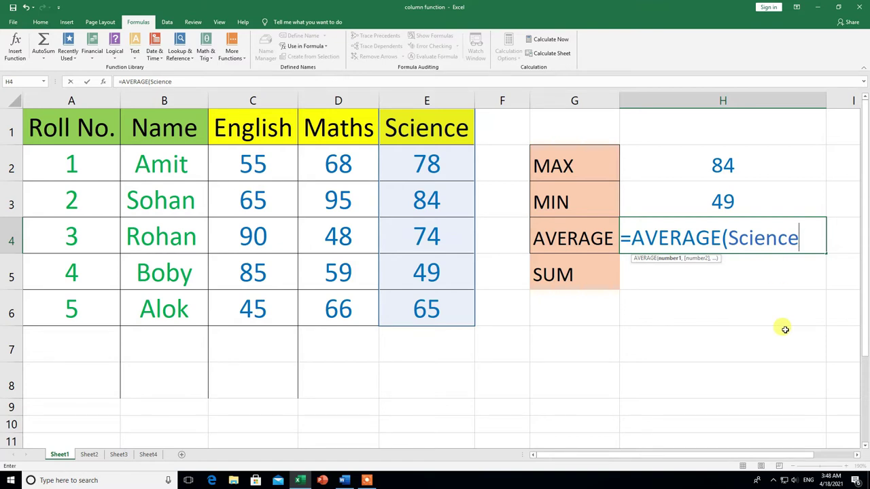
{"action": "type", "text": ")"}
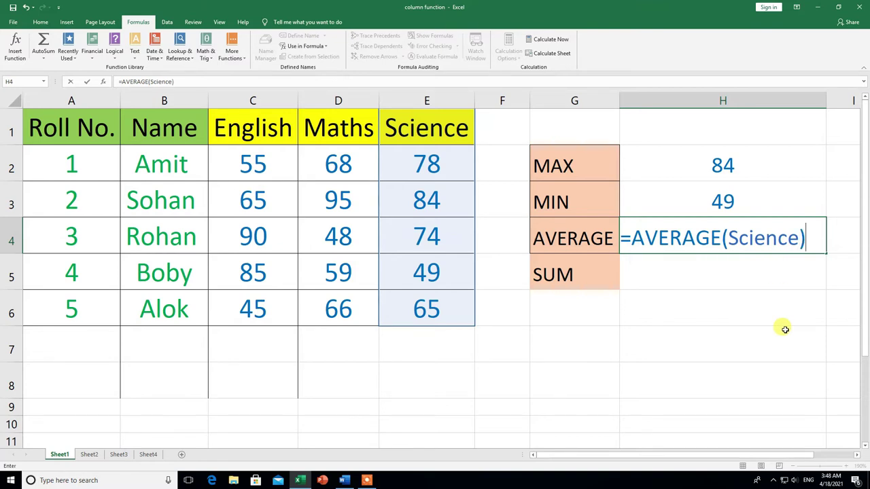
{"action": "key", "text": "Return"}
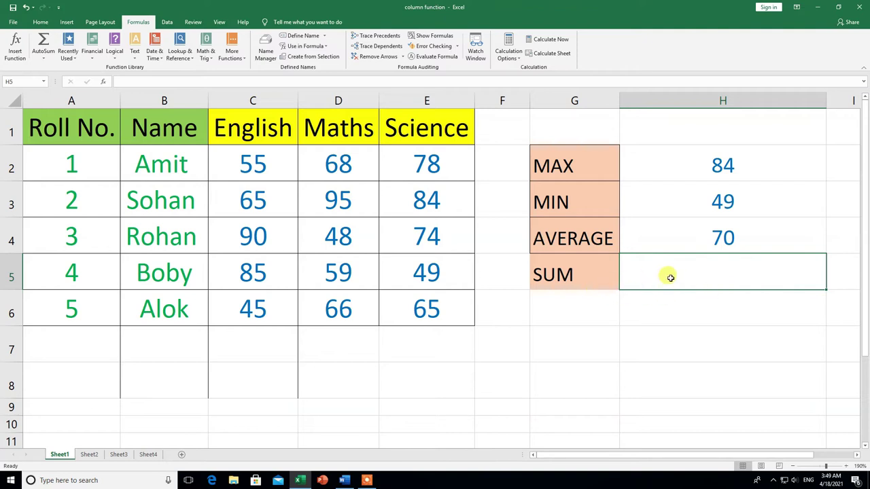
Step: Enter =SUM(Science) in H5, totalling the Science marks to 350
{"action": "type", "text": "=SUM"}
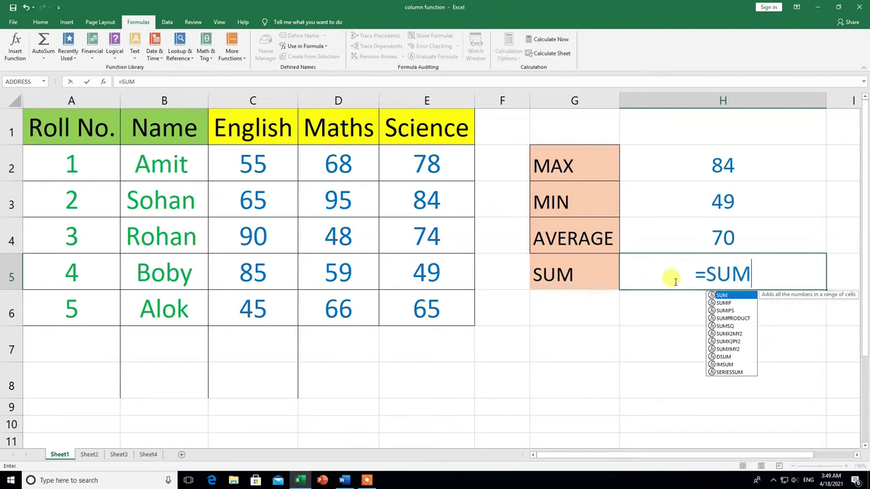
{"action": "double_click", "coordinate": [739, 297]}
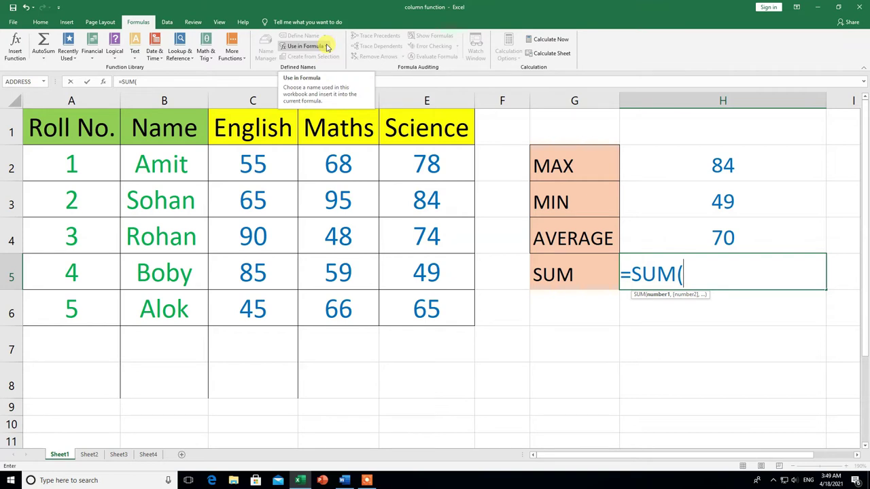
{"action": "left_click", "coordinate": [327, 47]}
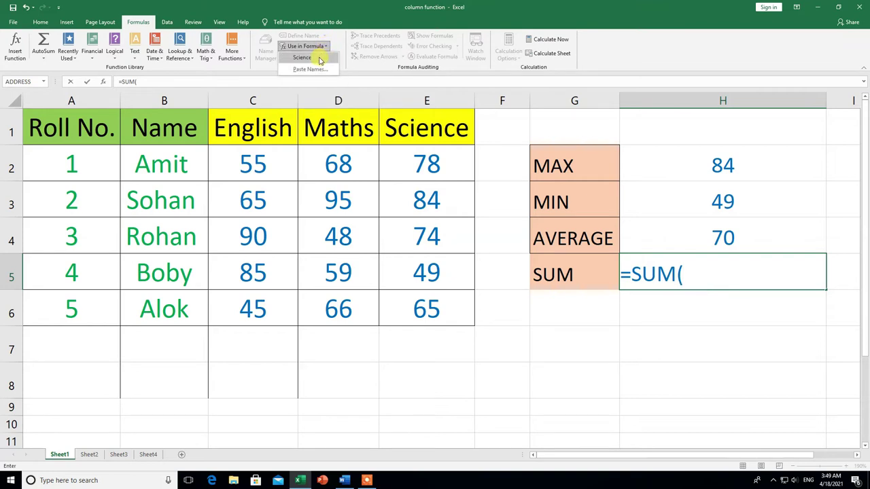
{"action": "left_click", "coordinate": [320, 61]}
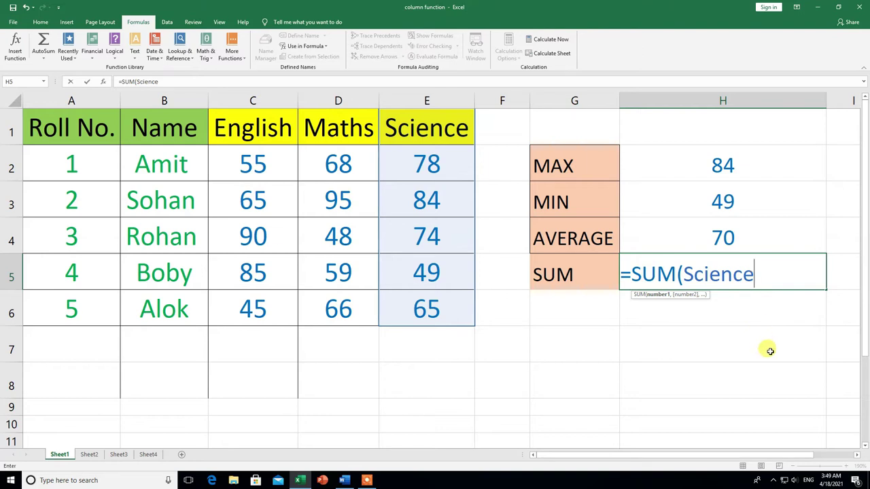
{"action": "type", "text": ")"}
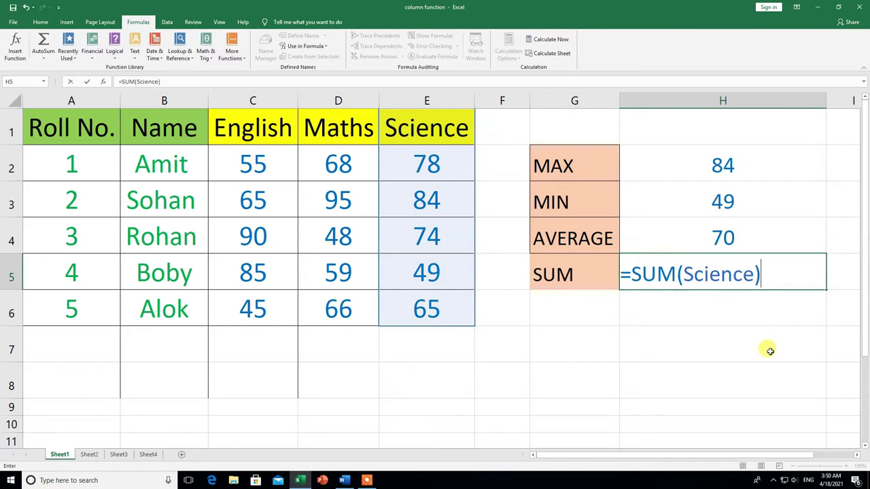
{"action": "key", "text": "Return"}
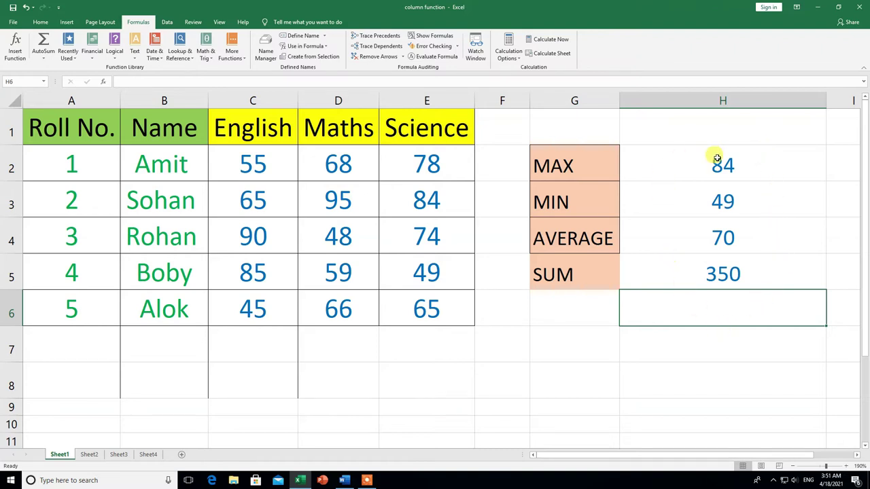
Step: Switch to Sheet2 and discard a started MAX formula, leaving the cell empty
{"action": "left_click", "coordinate": [90, 454]}
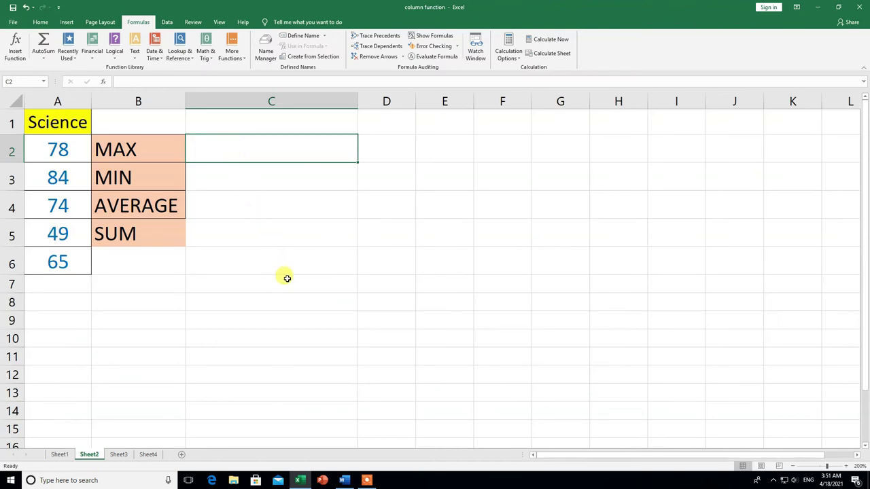
{"action": "type", "text": "="}
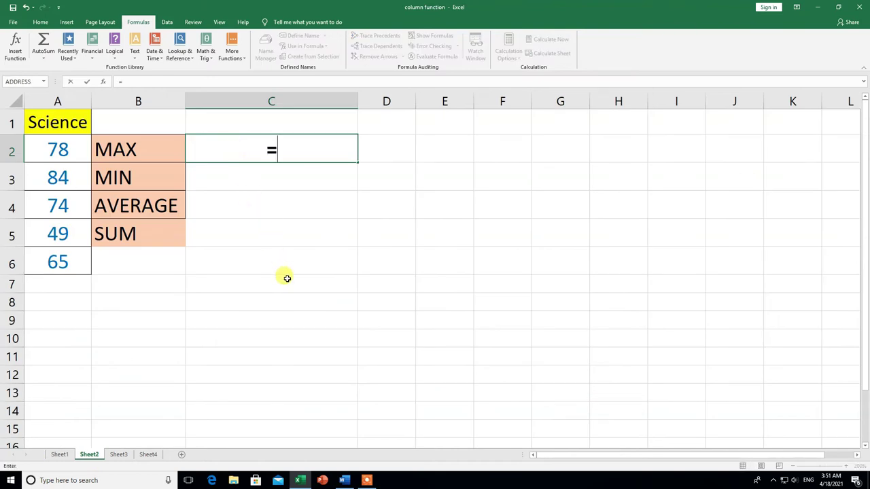
{"action": "type", "text": "MAX"}
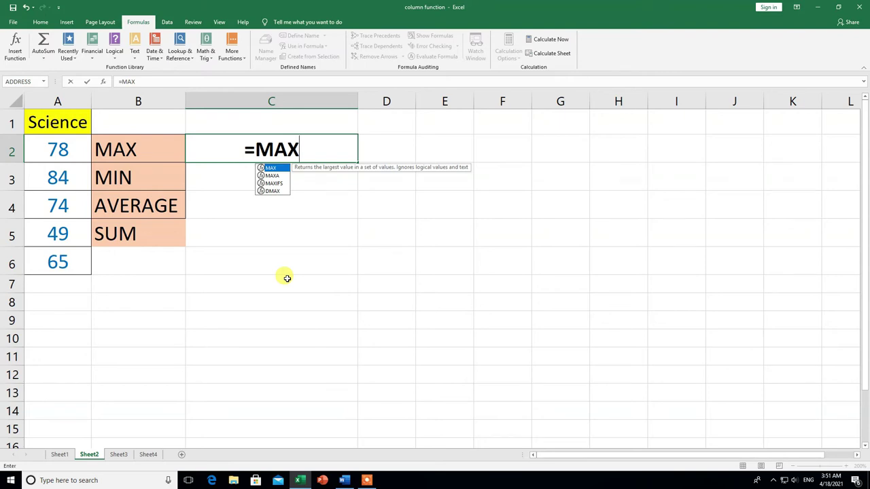
{"action": "double_click", "coordinate": [272, 168]}
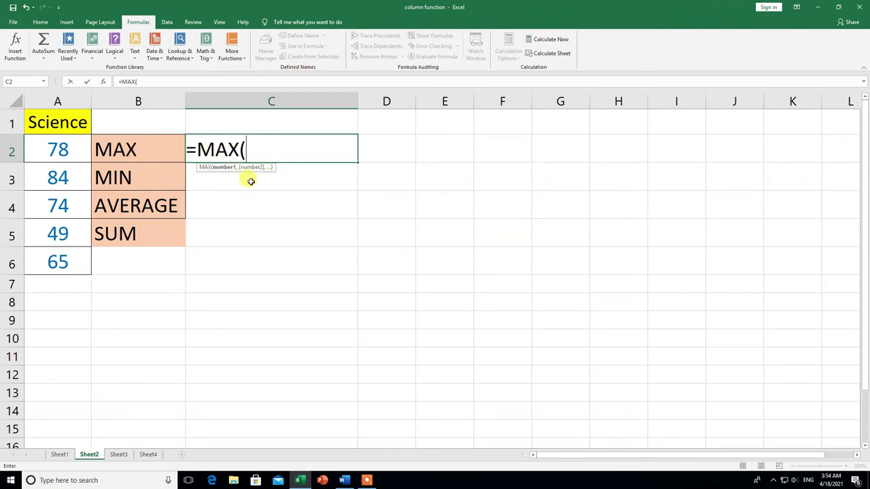
{"action": "key", "text": "BackSpace"}
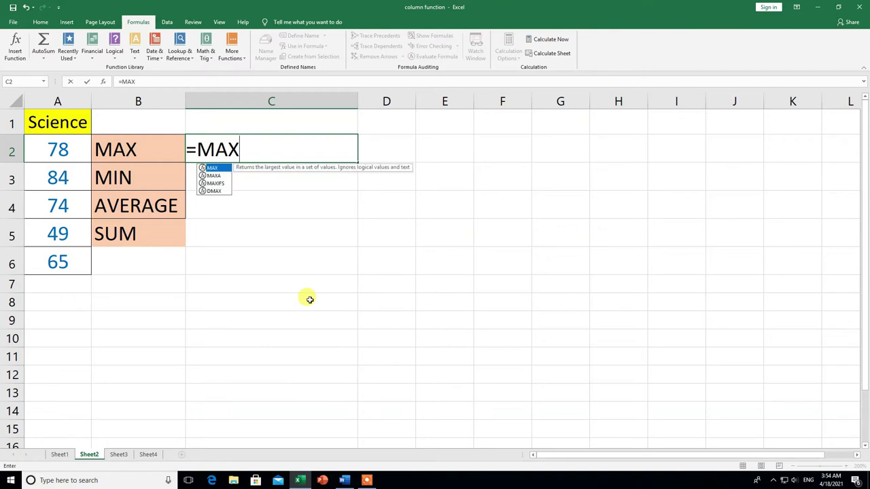
{"action": "key", "text": "BackSpace"}
{"action": "key", "text": "BackSpace"}
{"action": "key", "text": "BackSpace"}
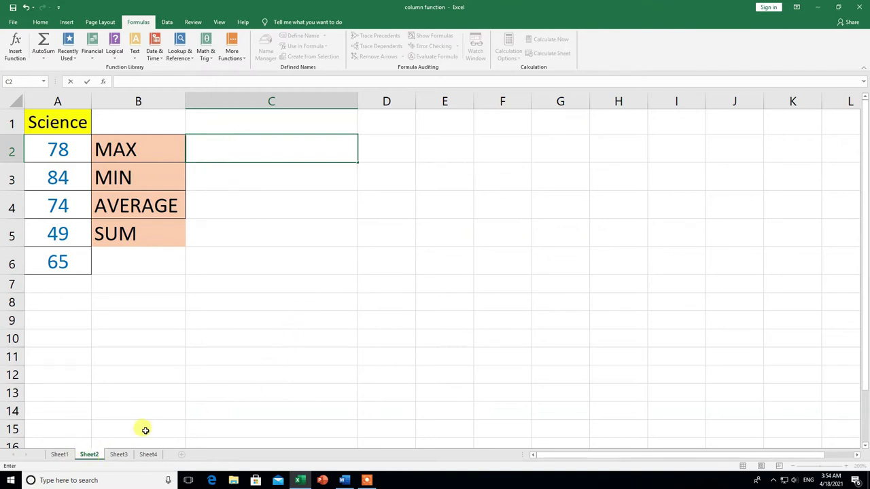
{"action": "left_click", "coordinate": [198, 379]}
Step: Back on Sheet1, delete the Science name in Name Manager and confirm
{"action": "left_click", "coordinate": [60, 454]}
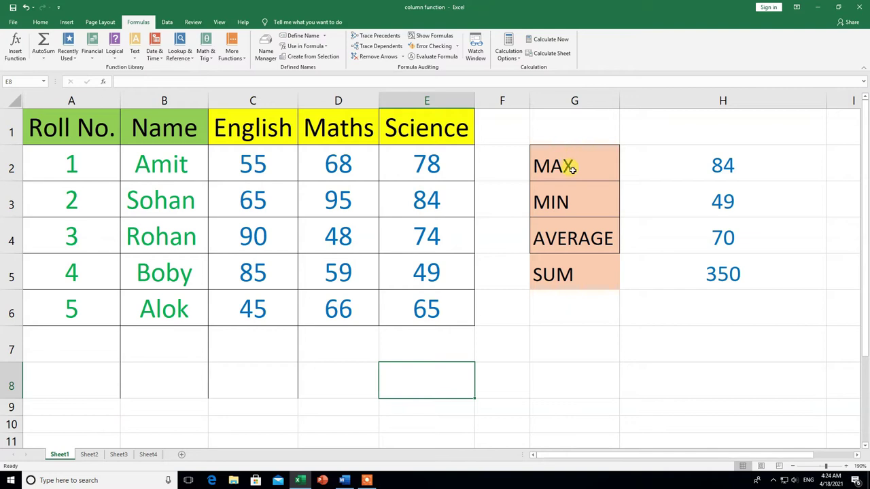
{"action": "left_click", "coordinate": [265, 54]}
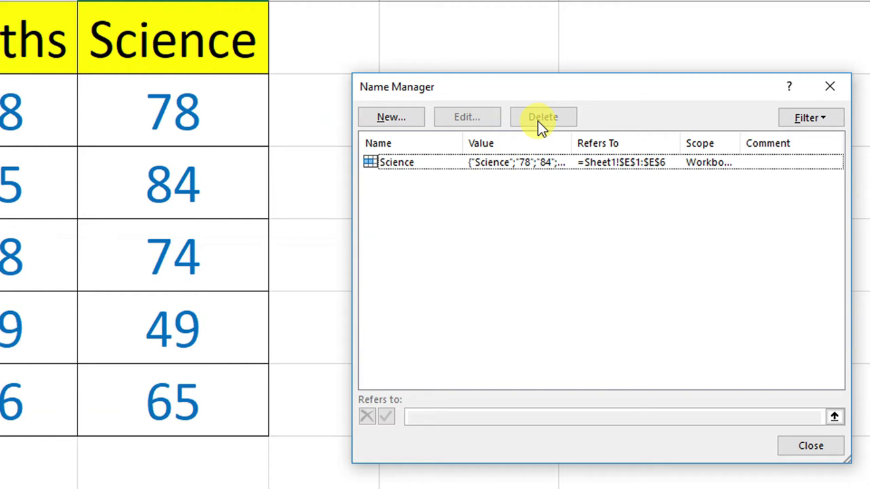
{"action": "left_click", "coordinate": [436, 166]}
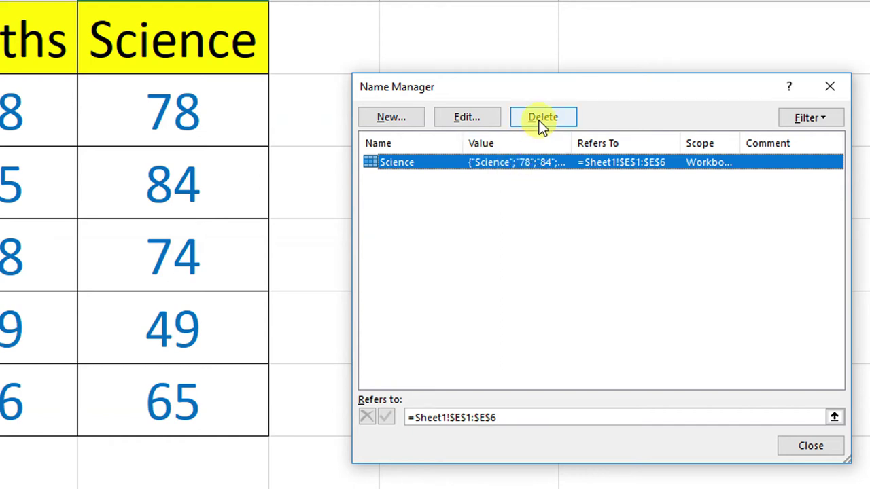
{"action": "left_click", "coordinate": [539, 126]}
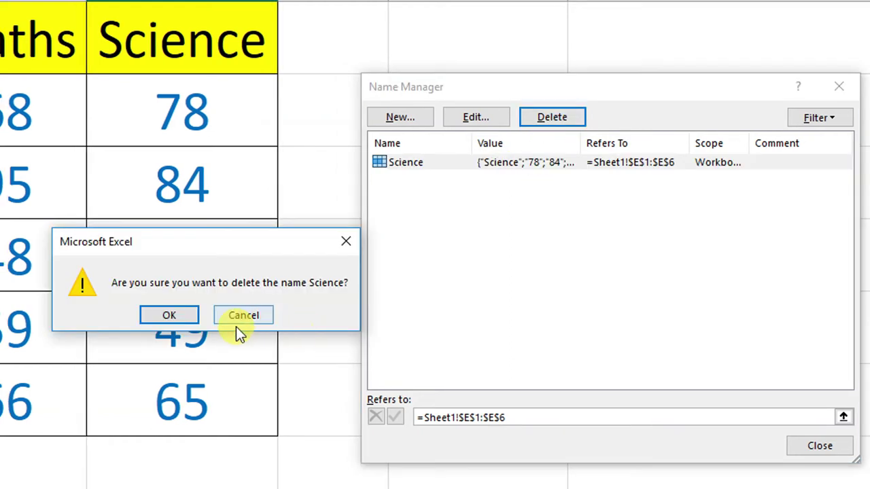
{"action": "left_click", "coordinate": [170, 316]}
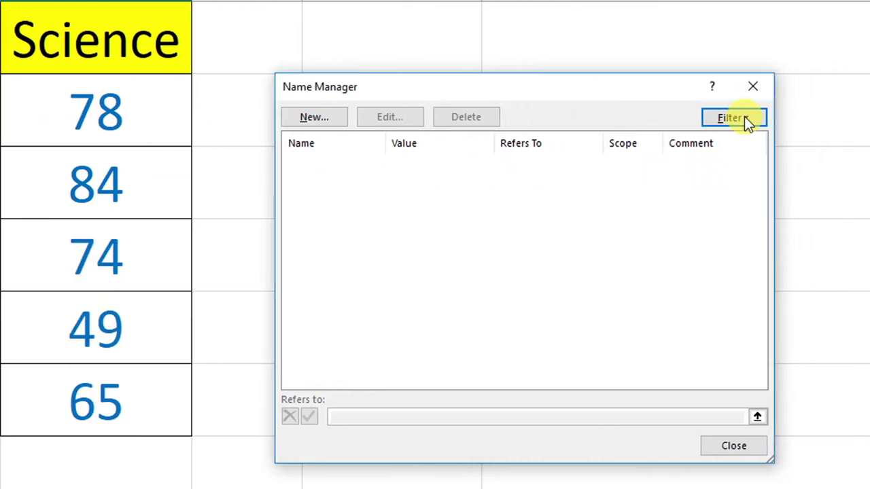
Step: Close Name Manager, reselect E1:E6 and bring up the Define Name options
{"action": "left_click", "coordinate": [752, 87]}
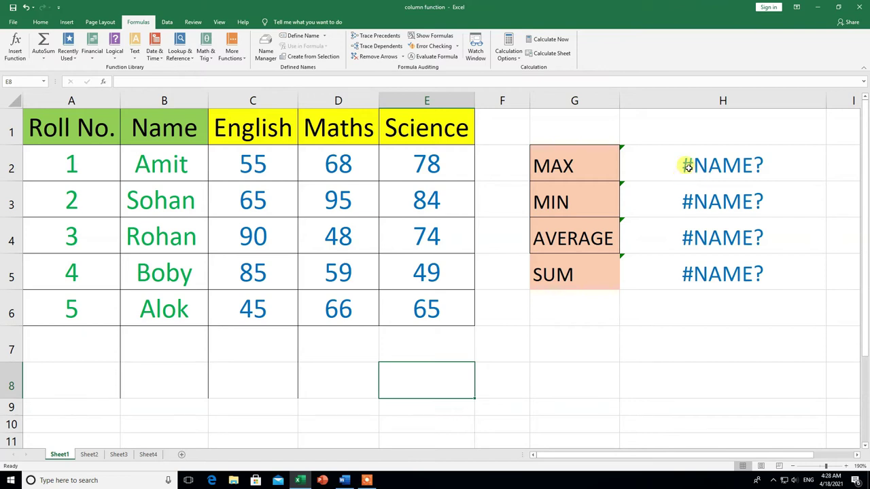
{"action": "left_click_drag", "start_coordinate": [427, 122], "coordinate": [431, 293]}
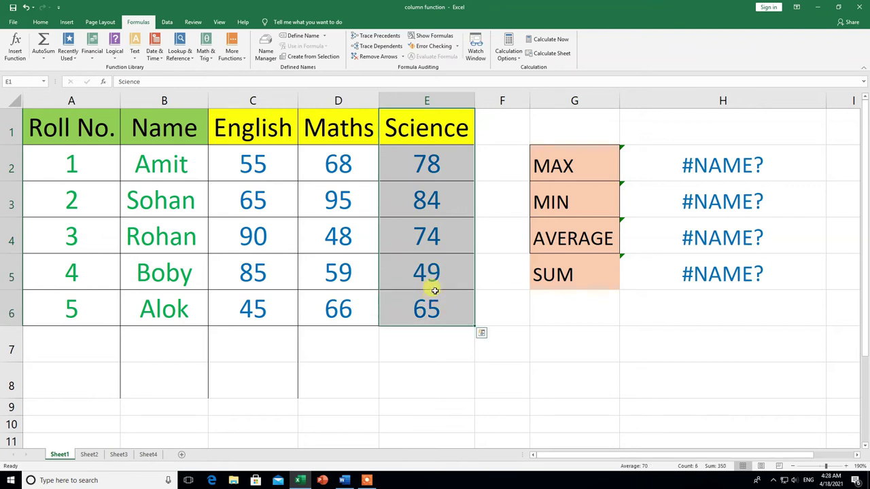
{"action": "left_click", "coordinate": [325, 59]}
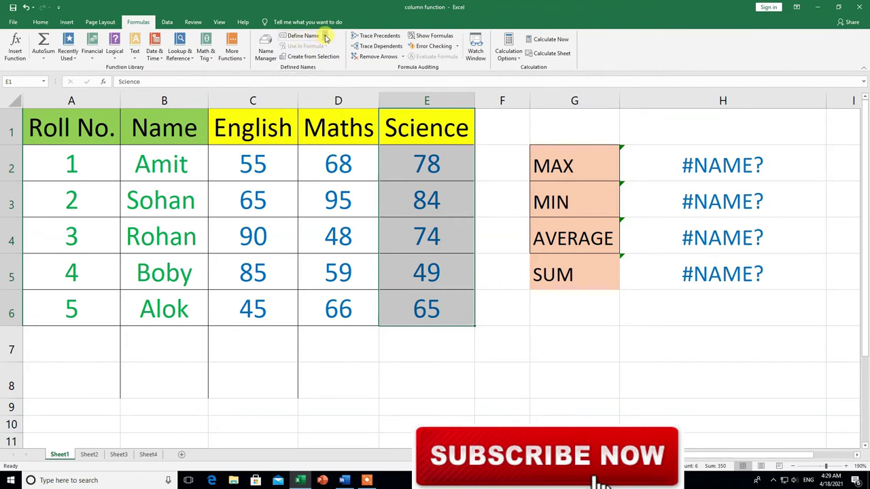
{"action": "left_click", "coordinate": [325, 36]}
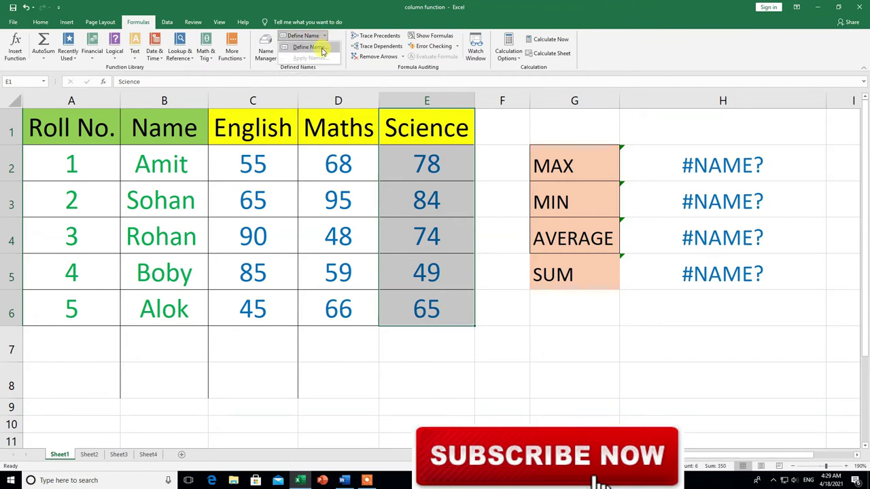
Step: Define the name Science at Workbook scope, referring to Sheet1!$E$1:$E$6
{"action": "left_click", "coordinate": [320, 51]}
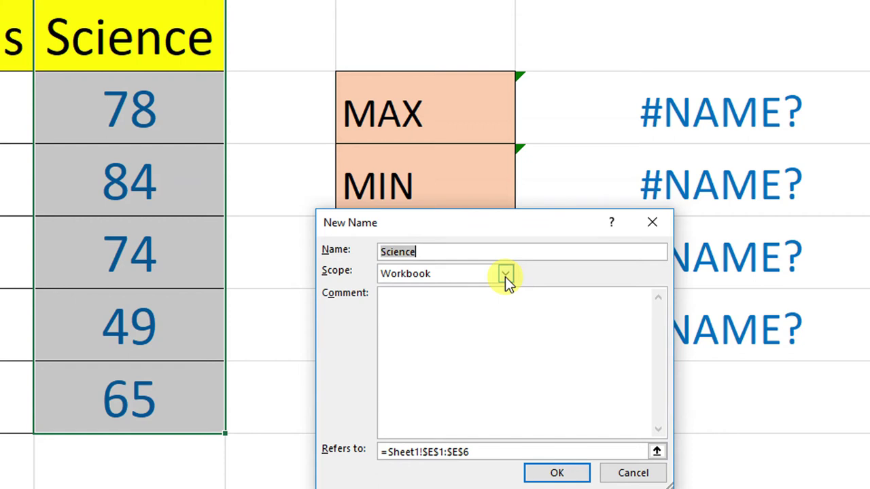
{"action": "left_click", "coordinate": [505, 277]}
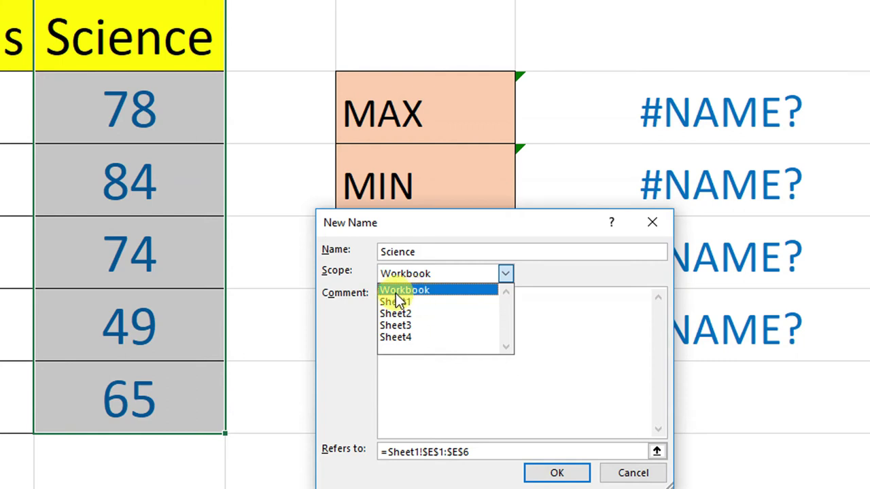
{"action": "left_click", "coordinate": [394, 291]}
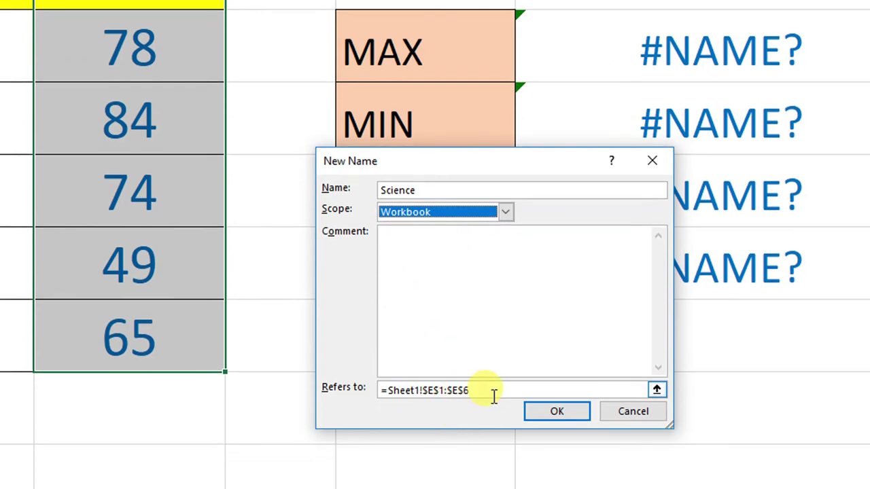
{"action": "left_click", "coordinate": [562, 410]}
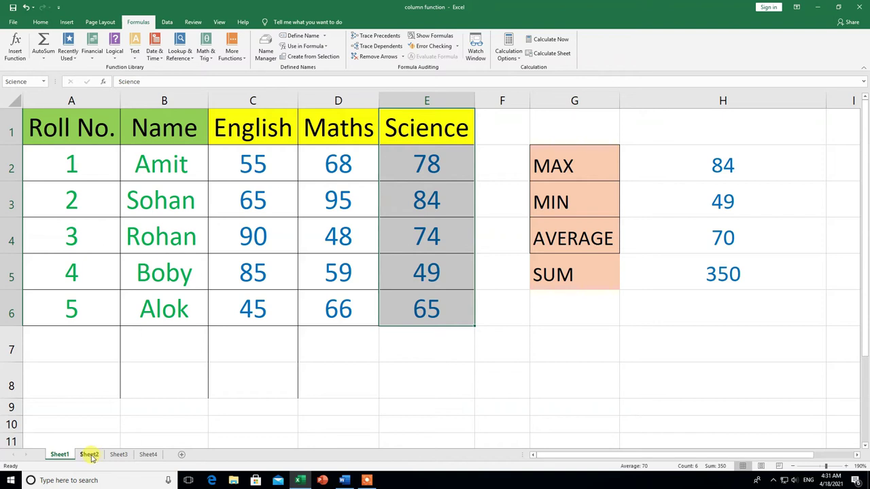
Step: On Sheet2, enter =MAX(Science) in C2 so it shows 84
{"action": "left_click", "coordinate": [89, 454]}
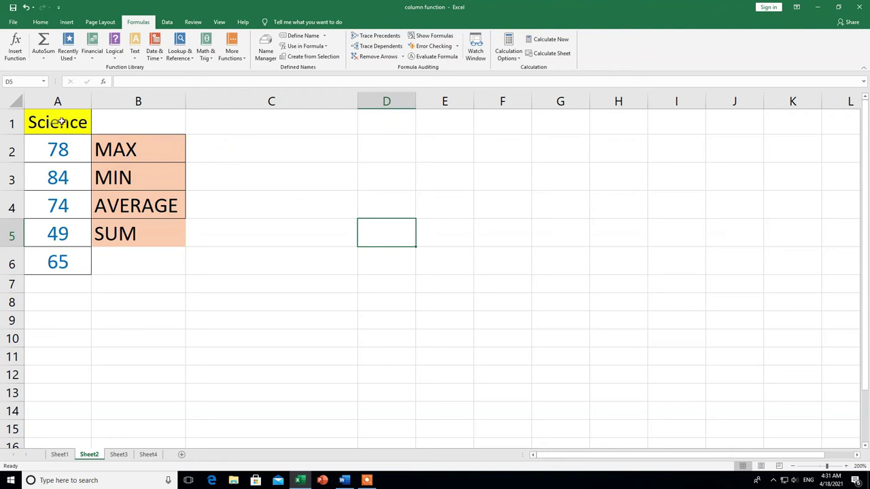
{"action": "left_click", "coordinate": [245, 147]}
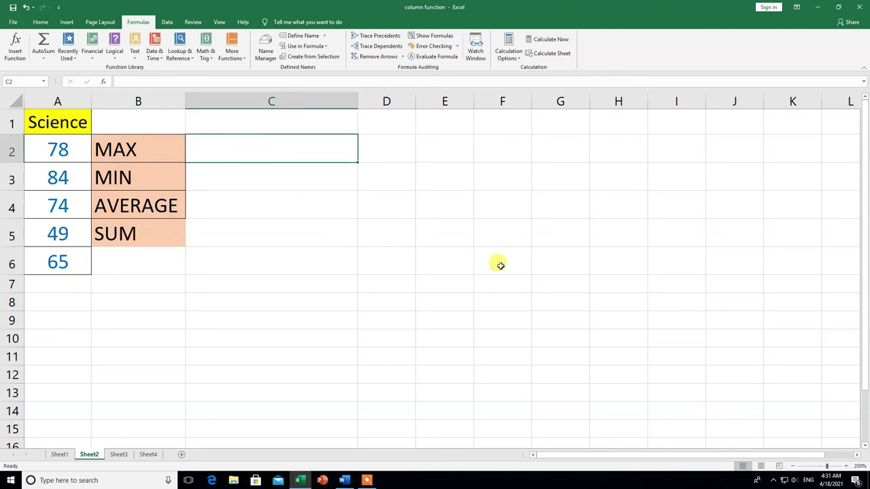
{"action": "type", "text": "=M"}
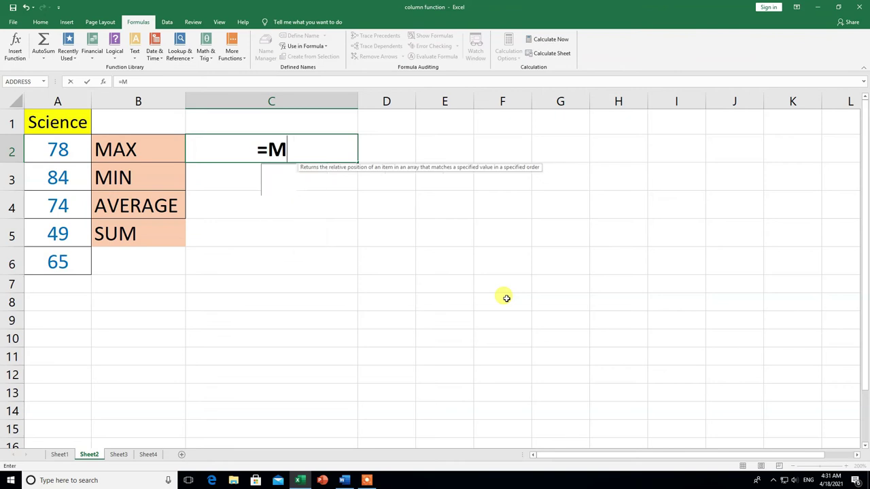
{"action": "type", "text": "AX"}
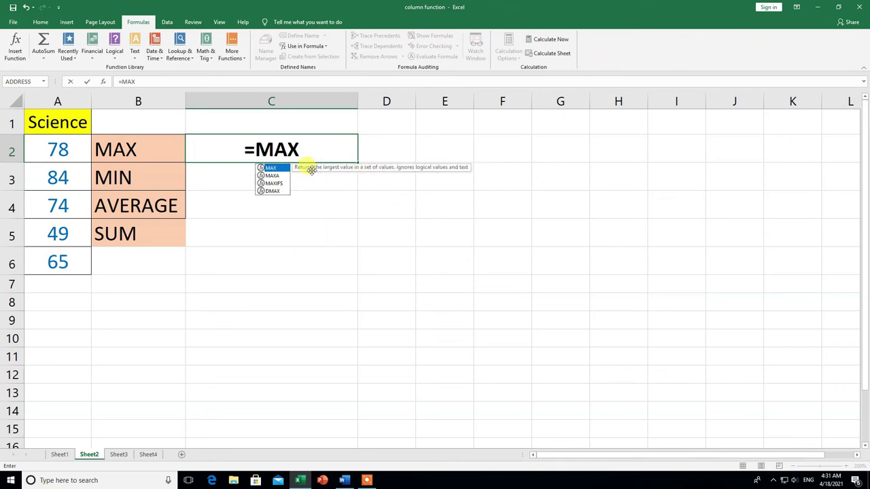
{"action": "double_click", "coordinate": [272, 167]}
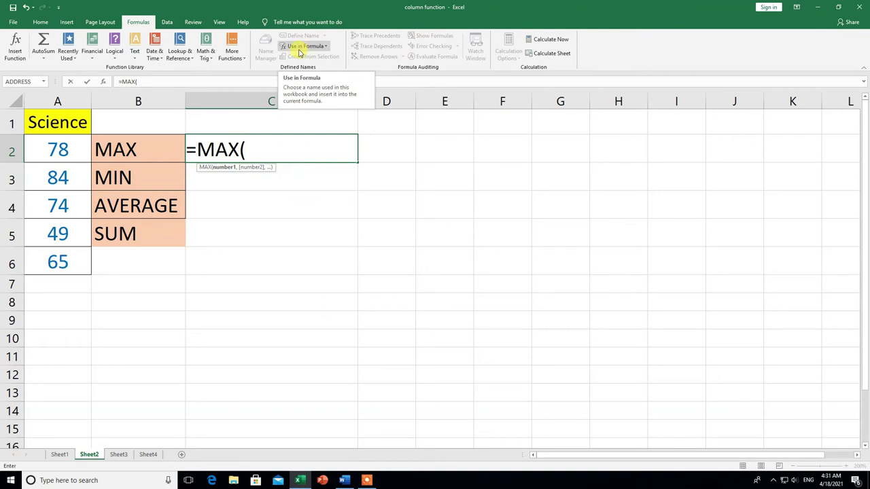
{"action": "left_click", "coordinate": [326, 47]}
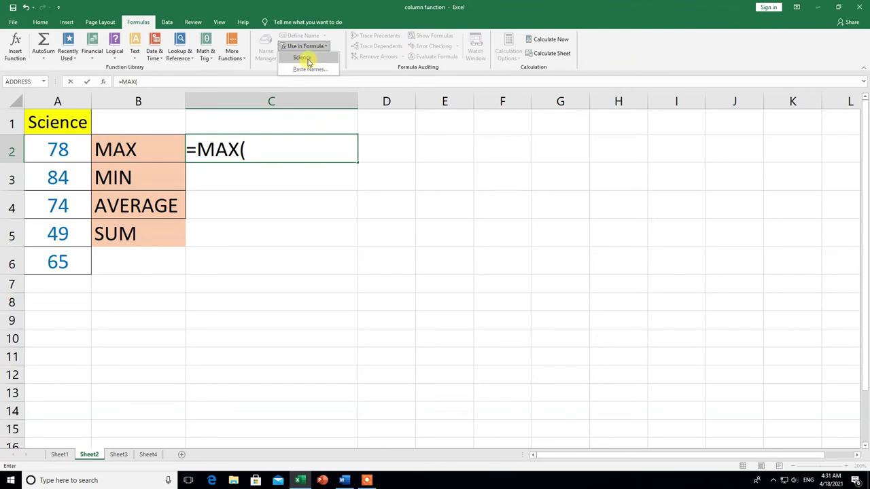
{"action": "left_click", "coordinate": [308, 60]}
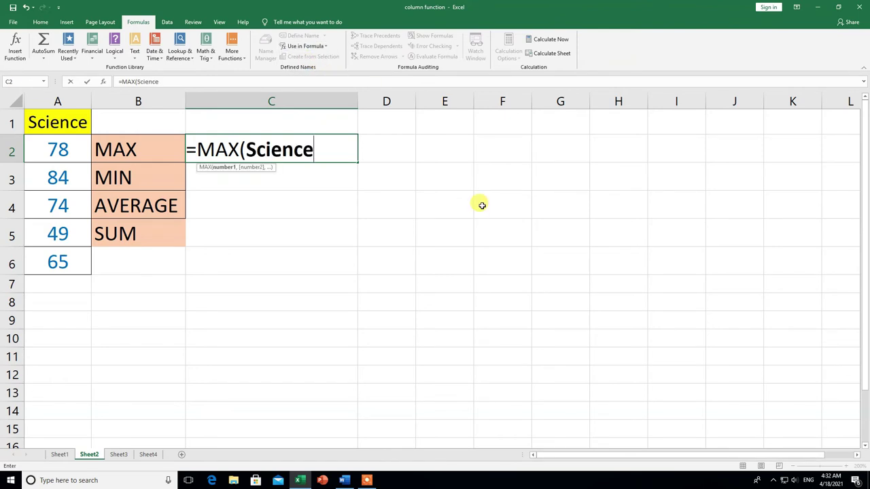
{"action": "type", "text": ")"}
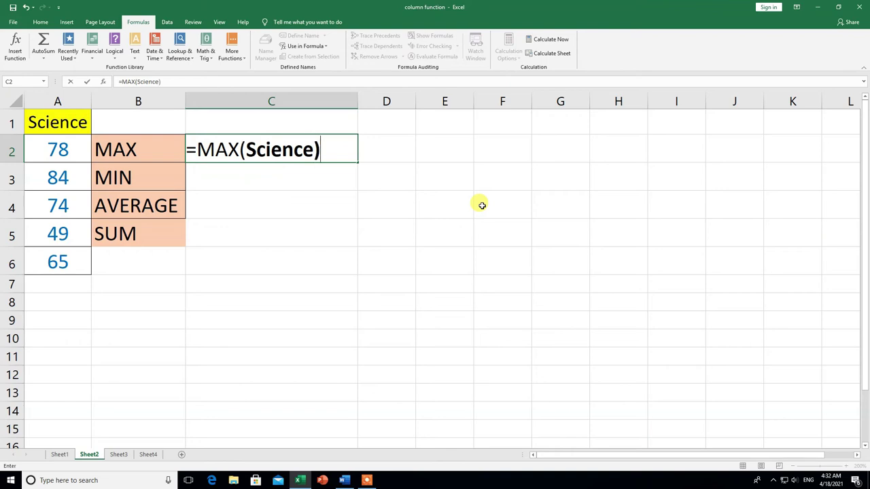
{"action": "key", "text": "Return"}
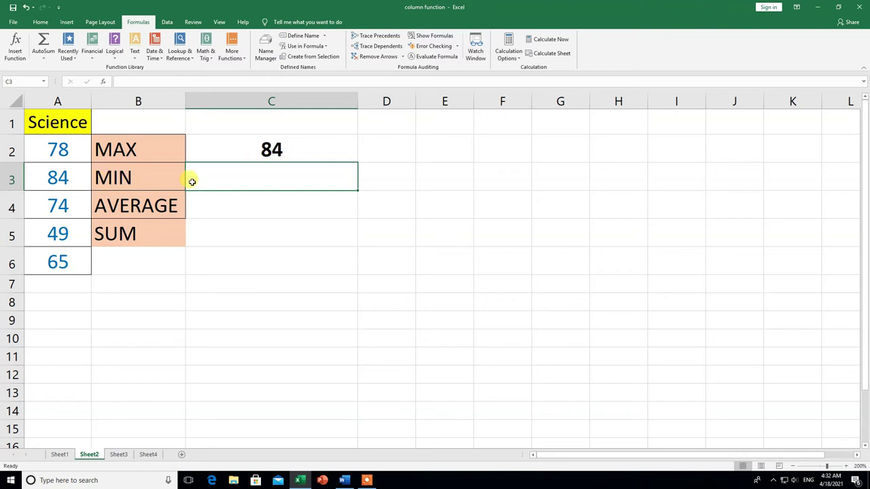
Step: Enter =MIN(Science) in C3, giving 49
{"action": "type", "text": "="}
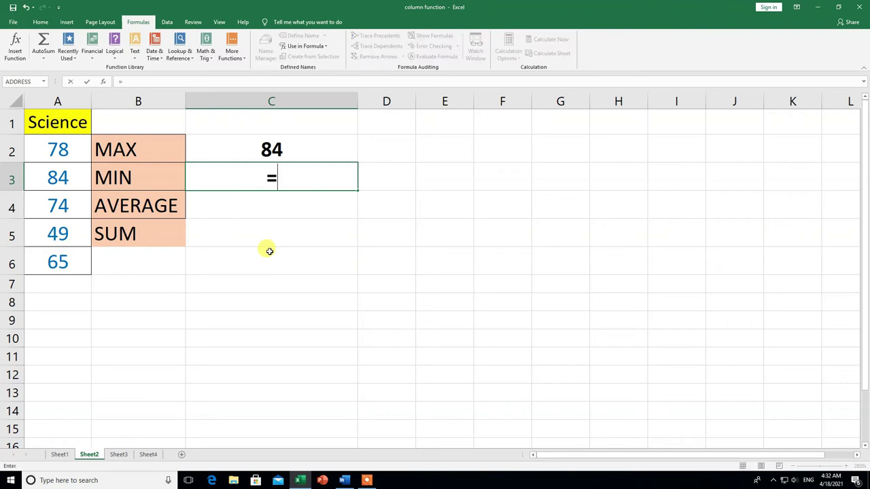
{"action": "type", "text": "MIN"}
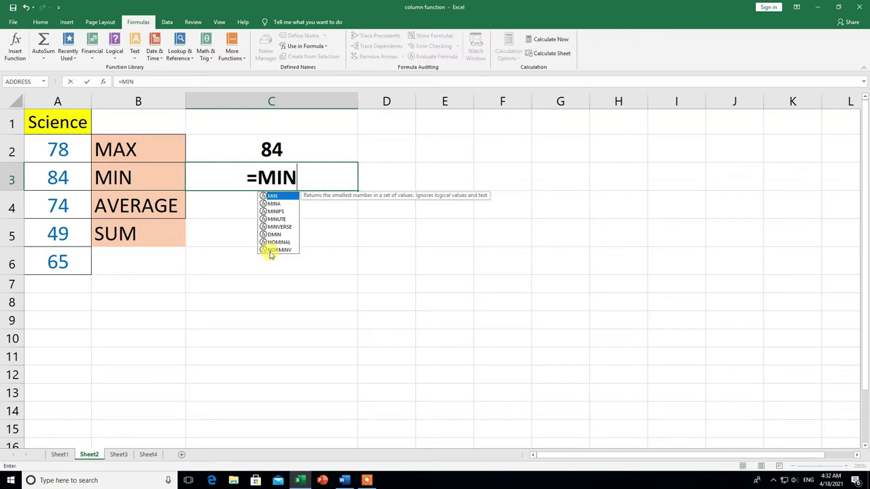
{"action": "double_click", "coordinate": [287, 197]}
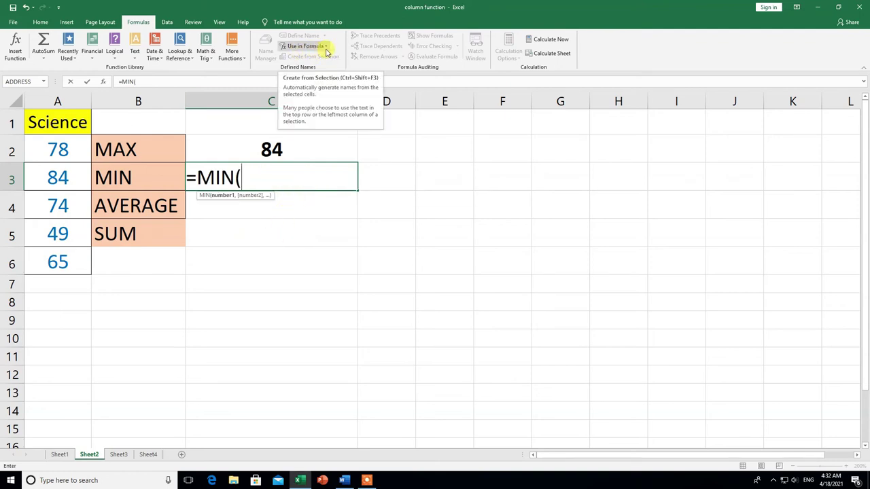
{"action": "left_click", "coordinate": [325, 46]}
{"action": "left_click", "coordinate": [319, 58]}
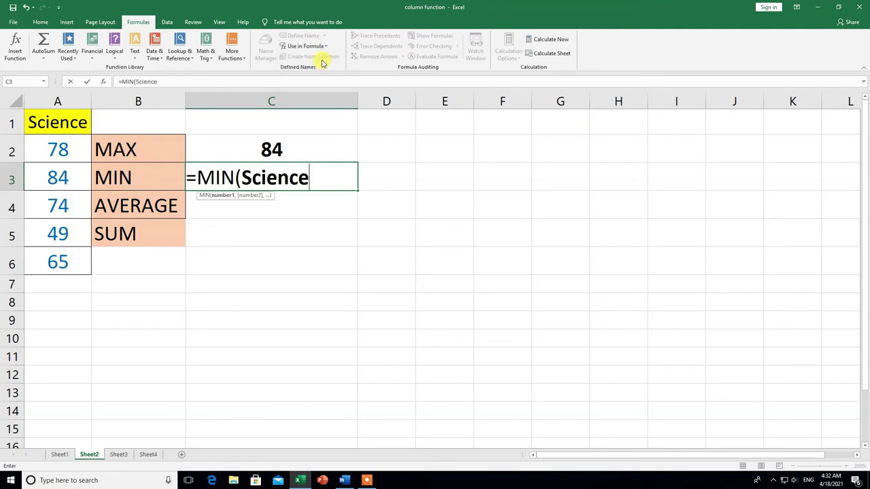
{"action": "type", "text": ")"}
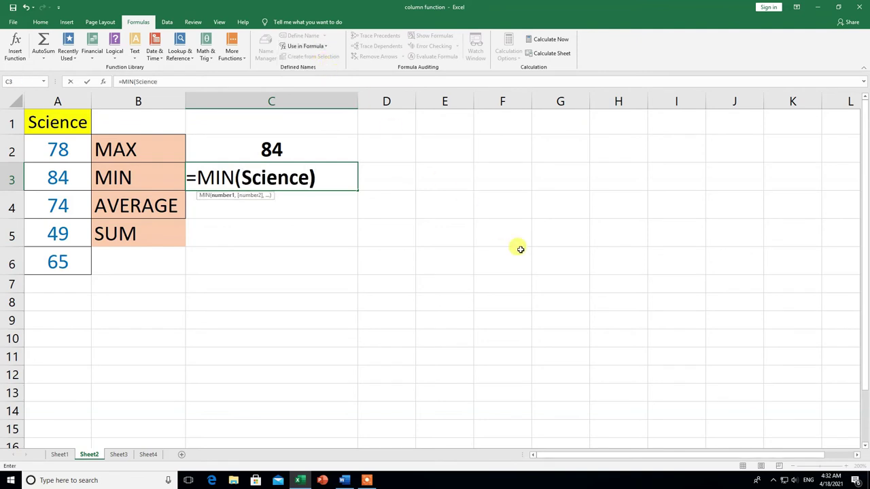
{"action": "key", "text": "Return"}
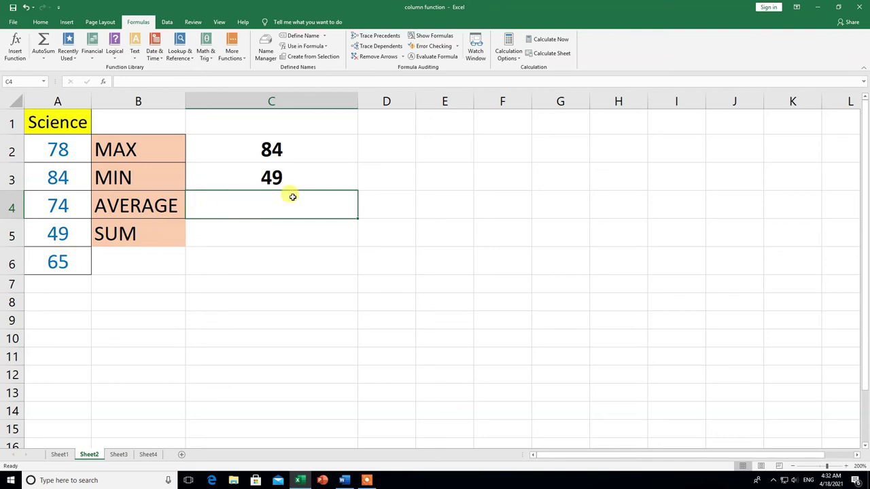
Step: Enter =AVERAGE(Science) in C4, giving 70
{"action": "type", "text": "="}
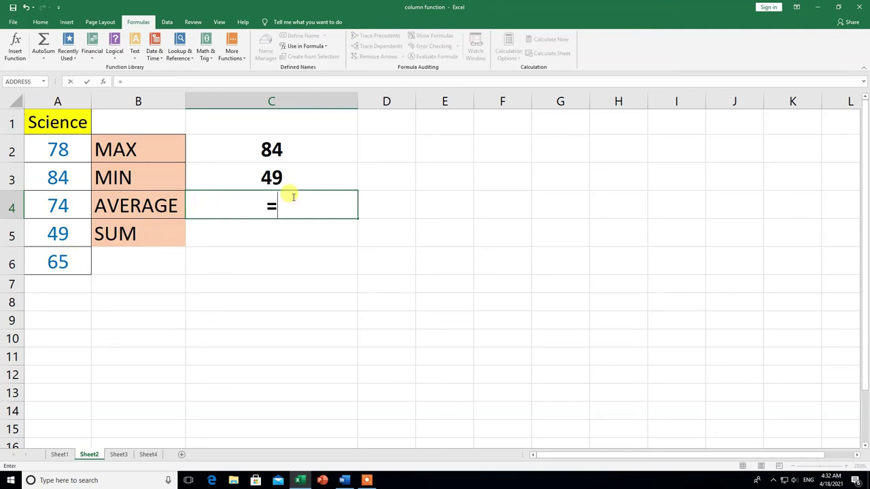
{"action": "type", "text": "AVE"}
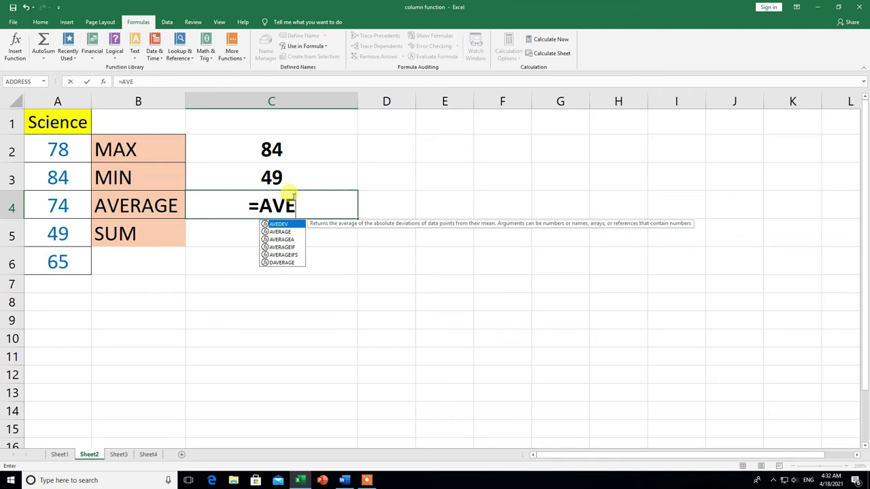
{"action": "double_click", "coordinate": [280, 233]}
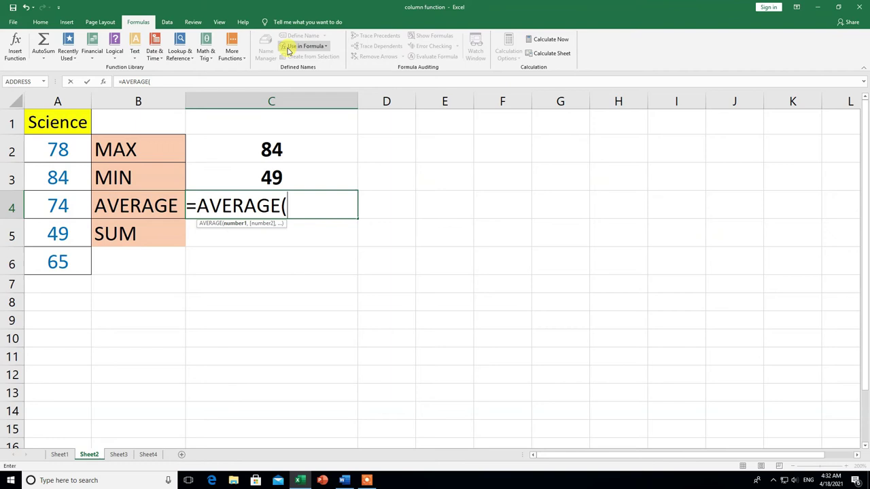
{"action": "left_click", "coordinate": [326, 47]}
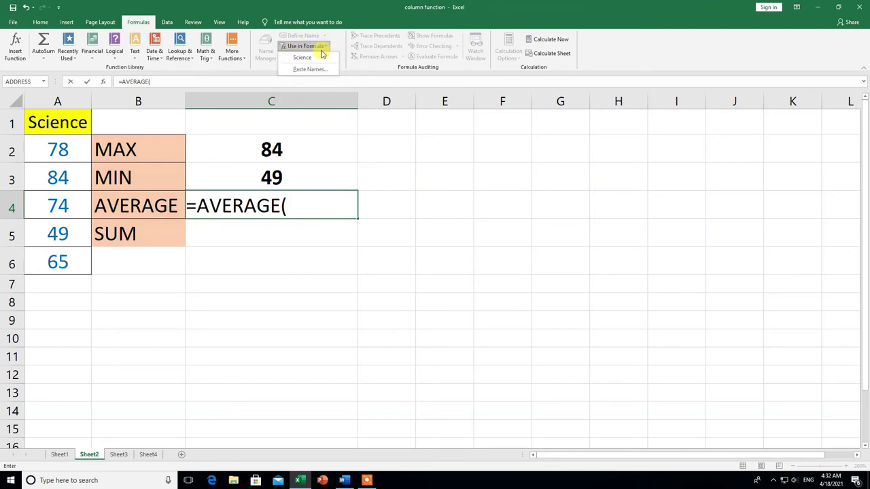
{"action": "left_click", "coordinate": [302, 58]}
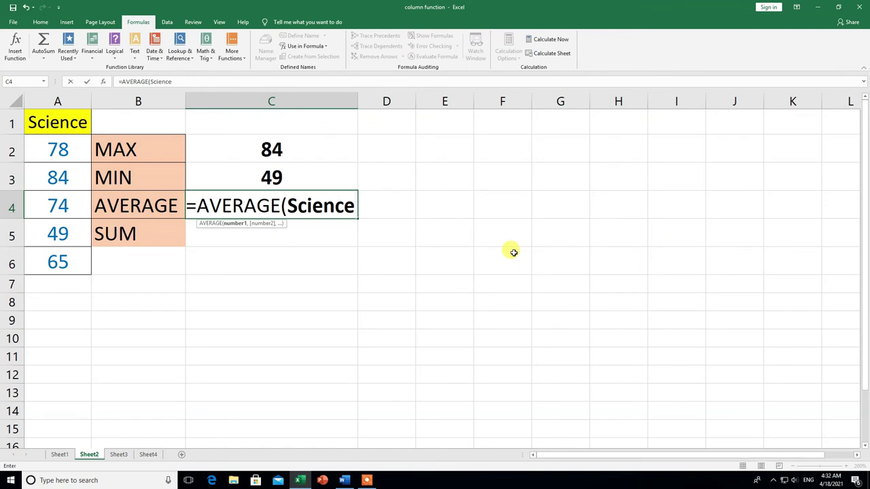
{"action": "type", "text": ")"}
{"action": "key", "text": "Return"}
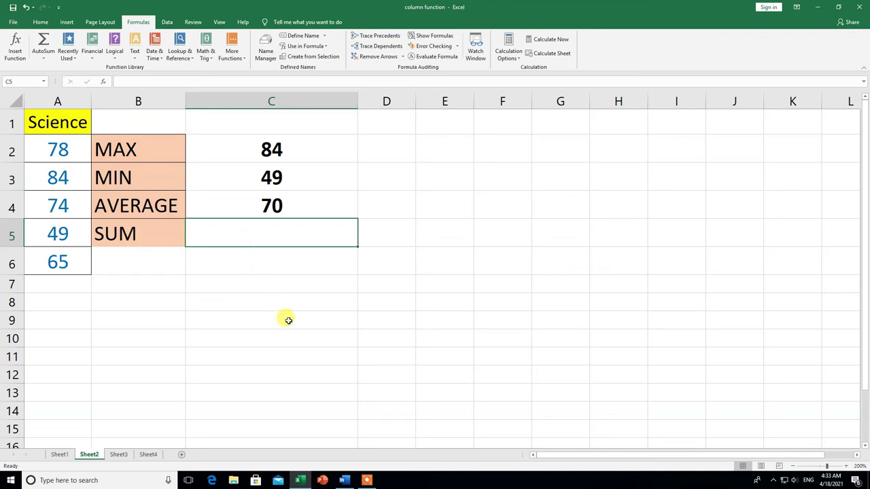
{"action": "type", "text": "=SU"}
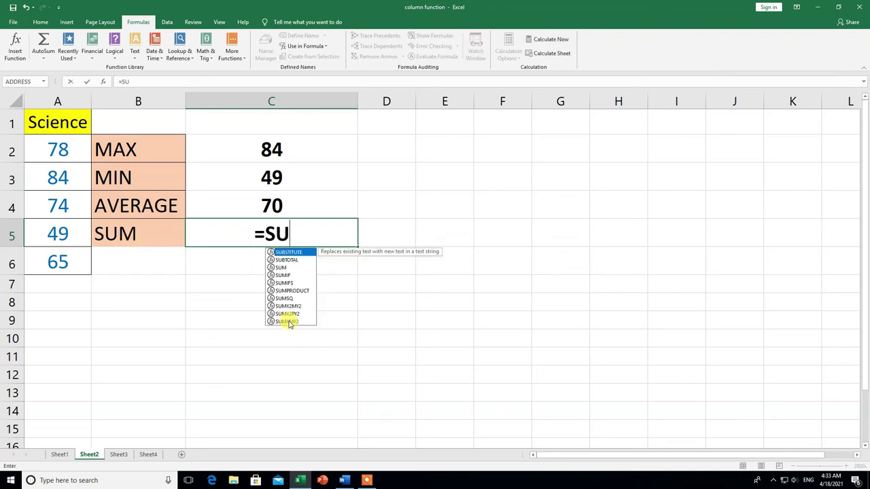
{"action": "type", "text": "M"}
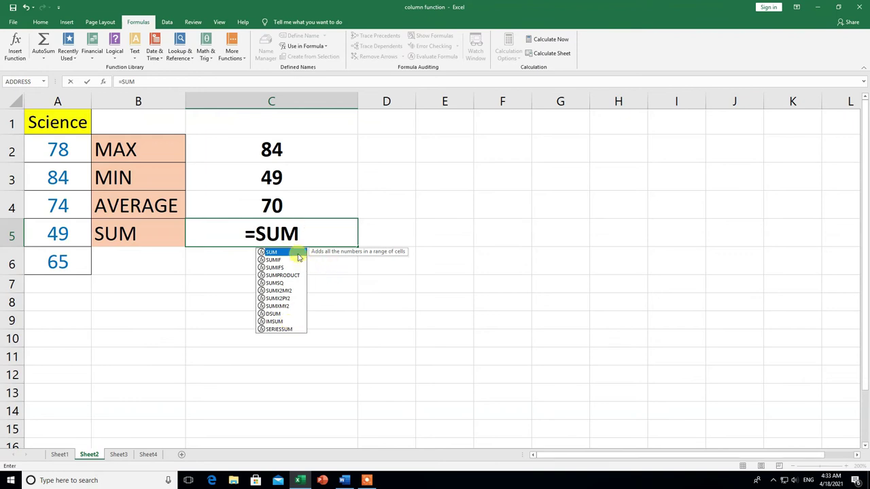
Step: Complete =SUM(Science) in C5 so it shows 350
{"action": "double_click", "coordinate": [295, 251]}
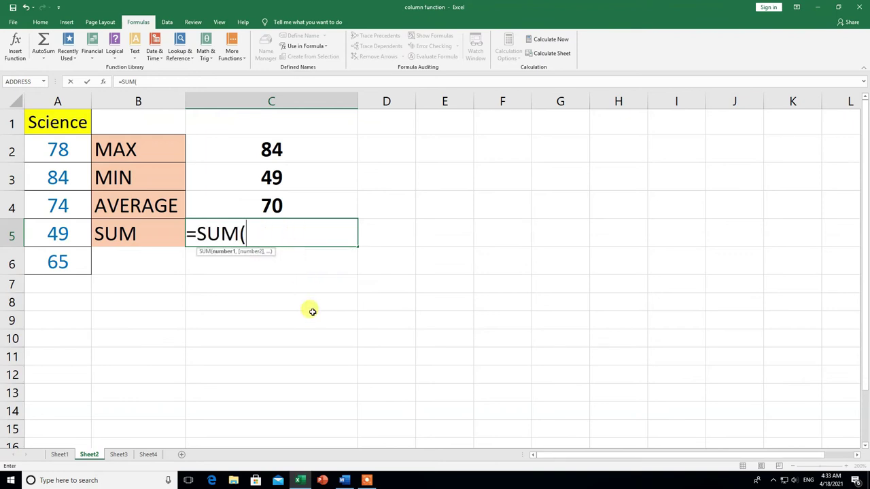
{"action": "left_click", "coordinate": [324, 48]}
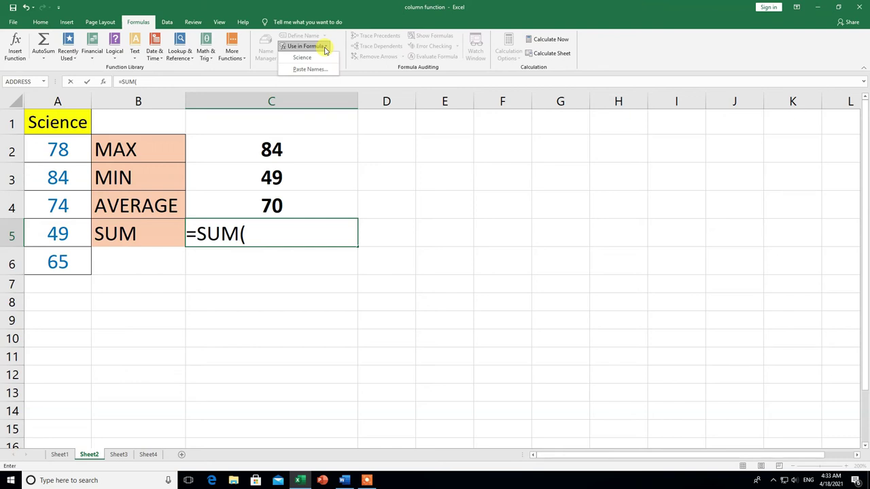
{"action": "left_click", "coordinate": [303, 58]}
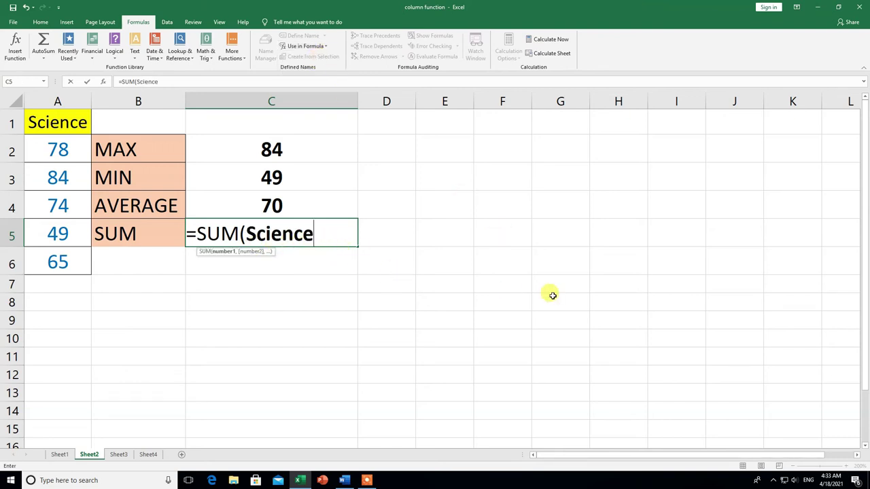
{"action": "type", "text": ")"}
{"action": "key", "text": "Return"}
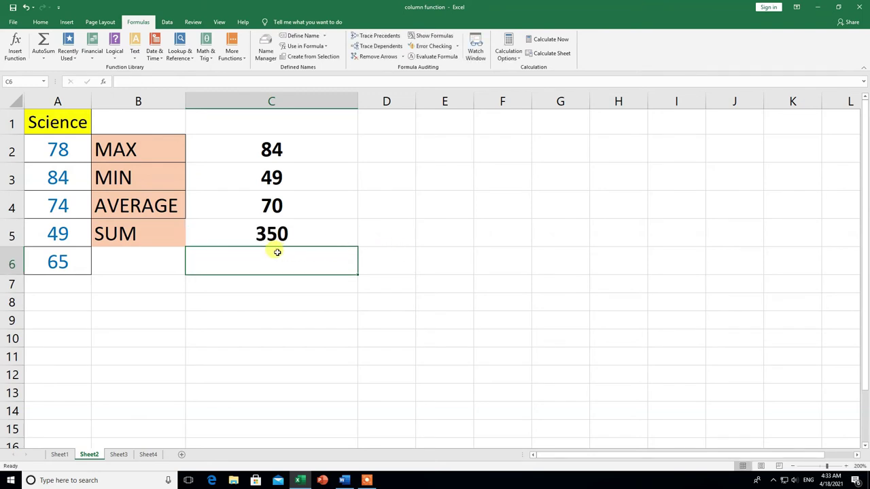
Step: On Sheet3, enter =MAX(Science) in D2 beside MAX, showing 84
{"action": "left_click", "coordinate": [119, 455]}
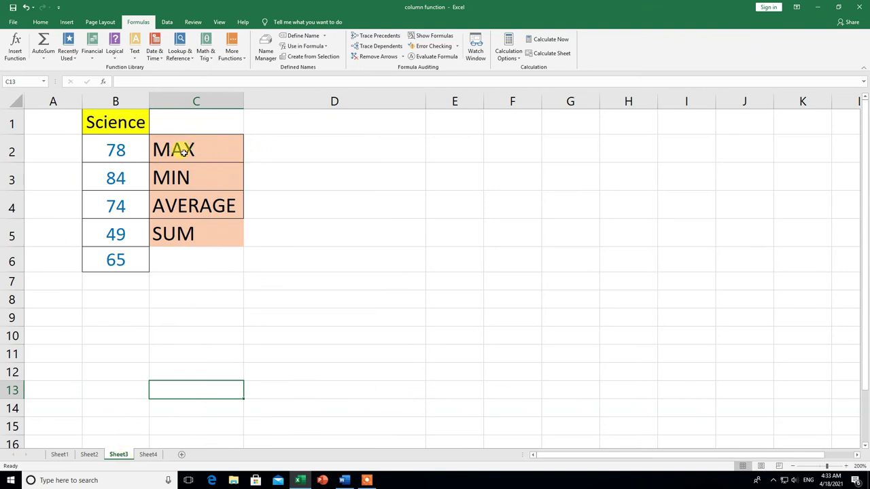
{"action": "left_click", "coordinate": [288, 146]}
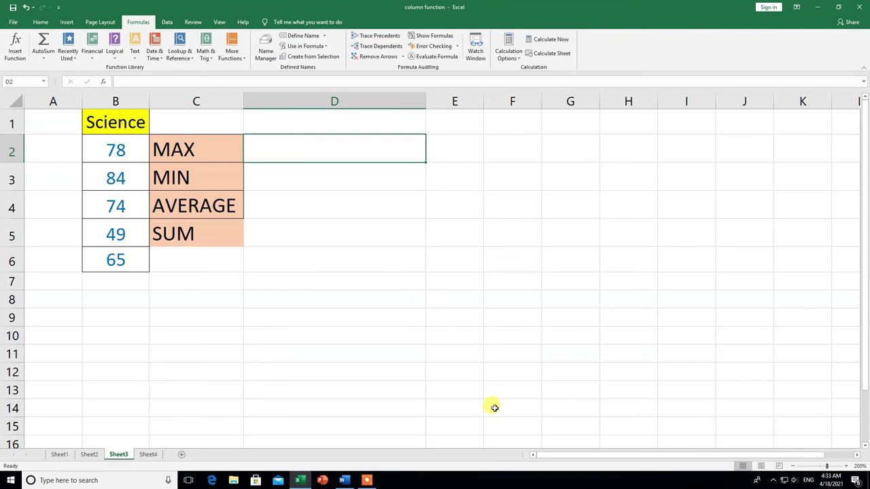
{"action": "type", "text": "="}
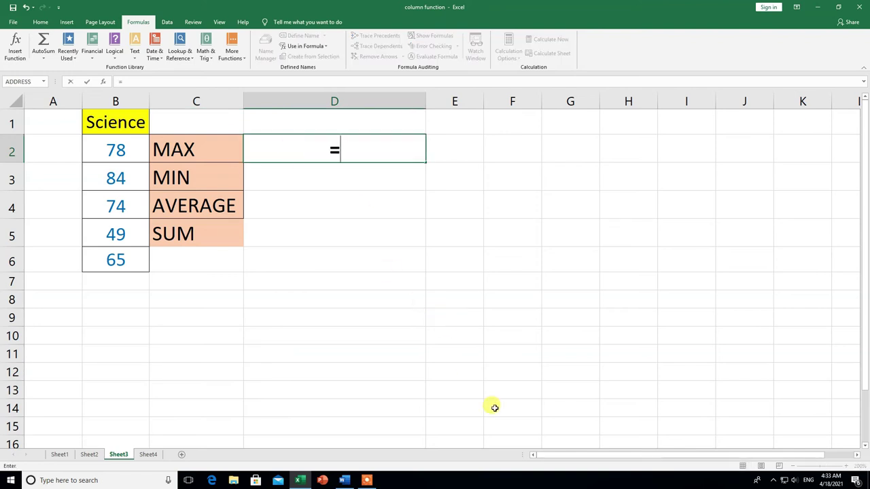
{"action": "type", "text": "MAX"}
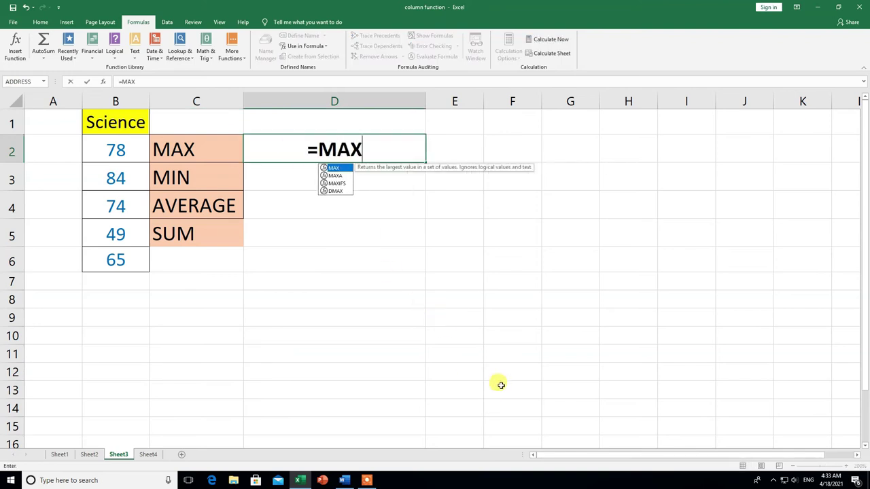
{"action": "double_click", "coordinate": [351, 169]}
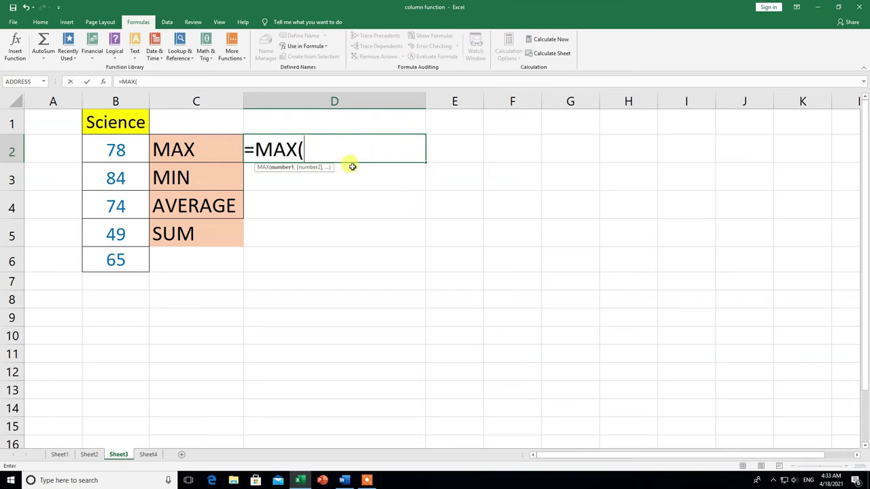
{"action": "left_click", "coordinate": [331, 45]}
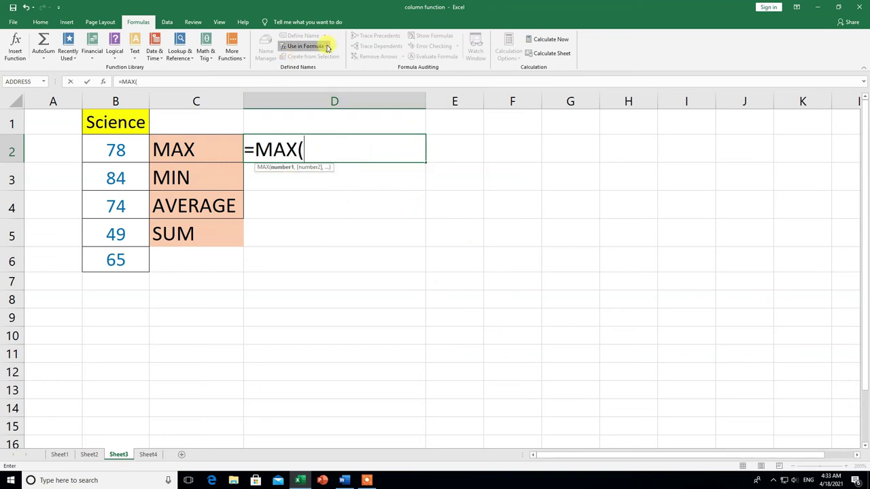
{"action": "left_click", "coordinate": [306, 58]}
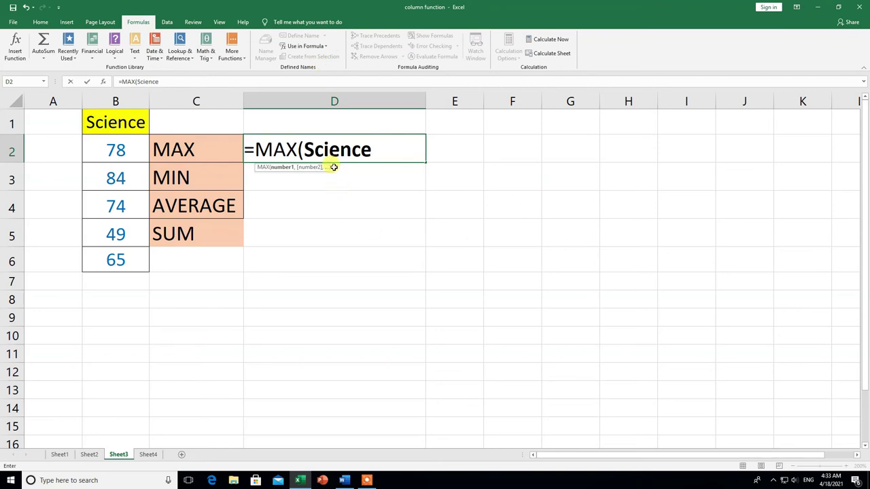
{"action": "type", "text": ")"}
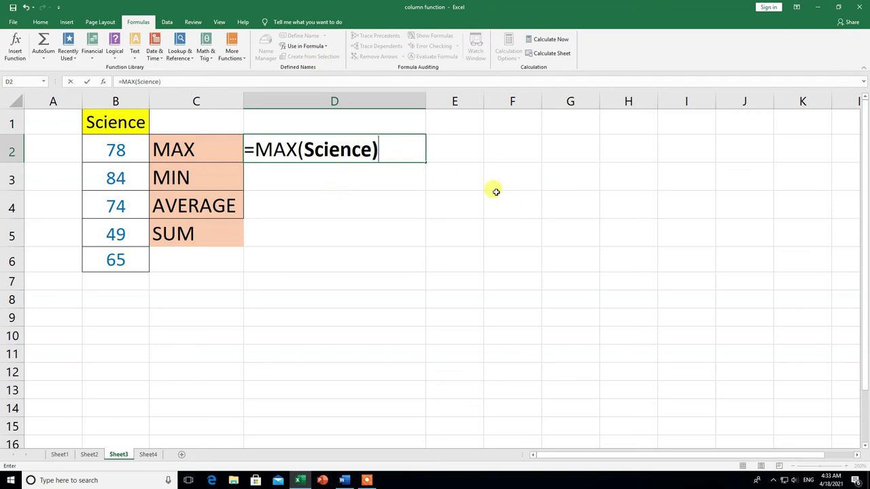
{"action": "key", "text": "Return"}
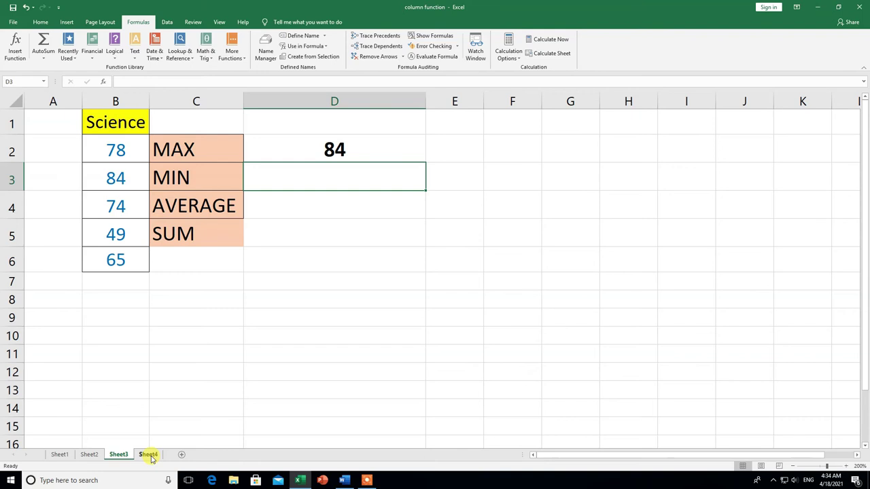
Step: Go back to Sheet1, where H2:H5 show 84, 49, 70 and 350
{"action": "left_click", "coordinate": [59, 455]}
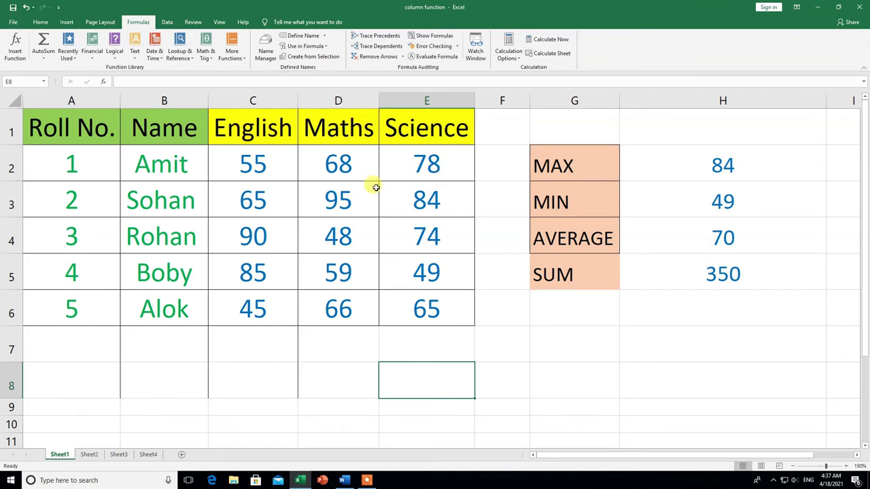
Step: Create English, Maths and Science names from the top-row headers, replacing the existing Science name
{"action": "mouse_move", "coordinate": [225, 123]}
{"action": "left_mouse_down"}
{"action": "mouse_move", "coordinate": [403, 247]}
{"action": "mouse_move", "coordinate": [399, 302]}
{"action": "left_mouse_up"}
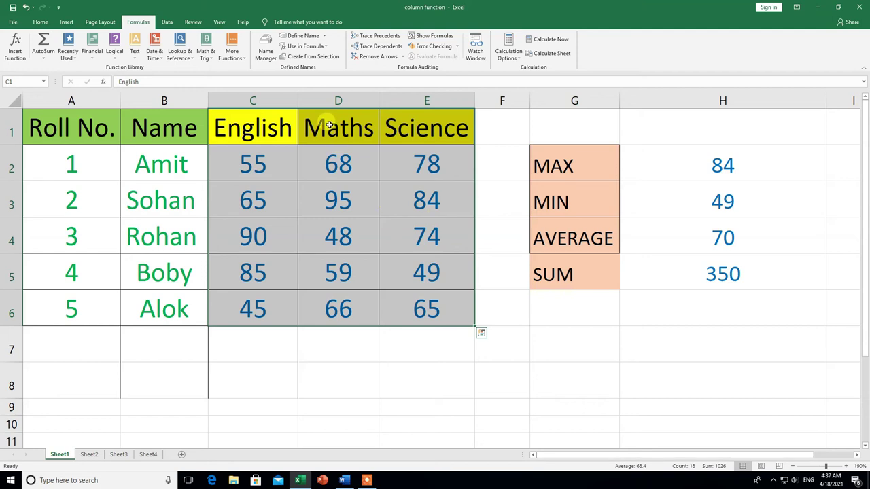
{"action": "left_click", "coordinate": [323, 58]}
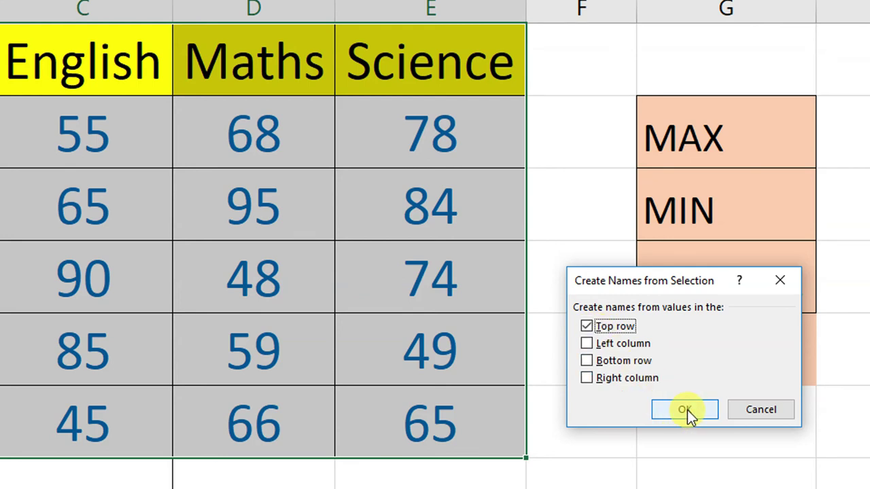
{"action": "left_click", "coordinate": [687, 409]}
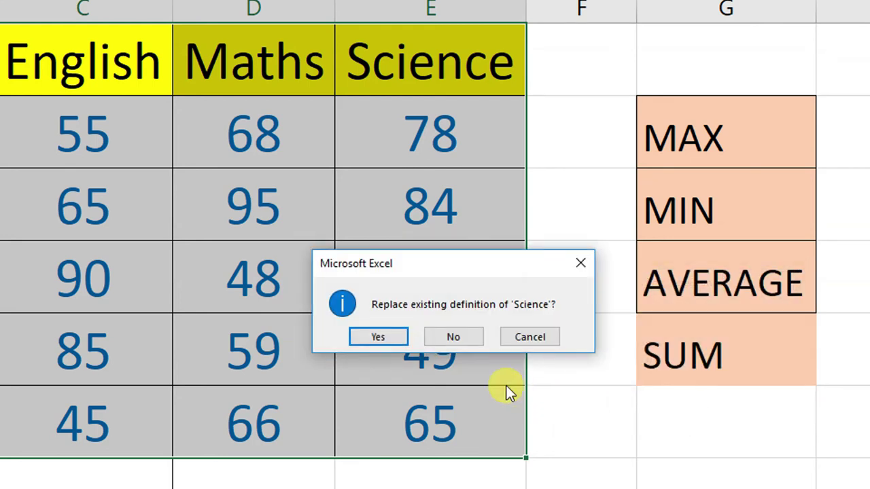
{"action": "left_click", "coordinate": [384, 339]}
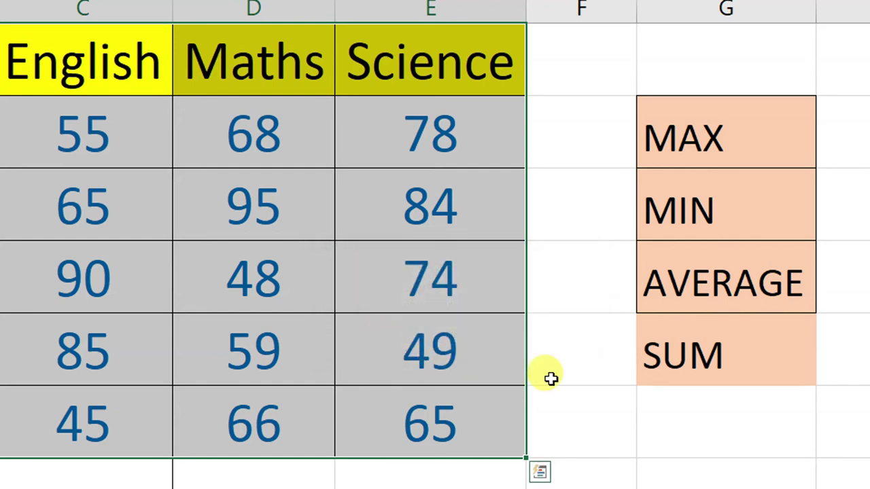
Step: Clear the old results in H2:H5
{"action": "left_click_drag", "start_coordinate": [695, 158], "coordinate": [713, 263]}
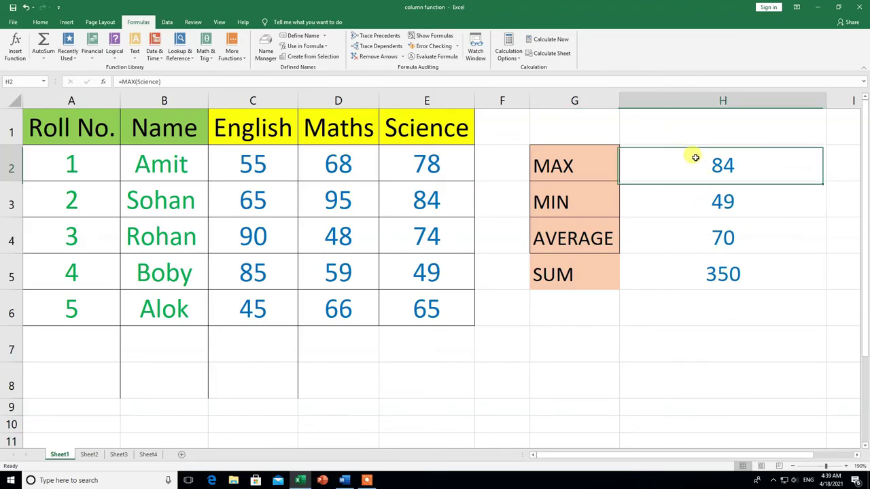
{"action": "key", "text": "Delete"}
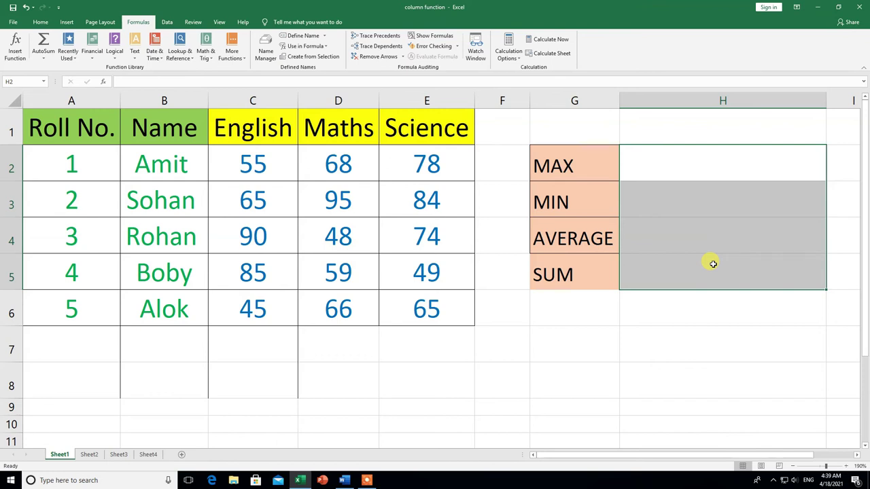
{"action": "left_click", "coordinate": [722, 345]}
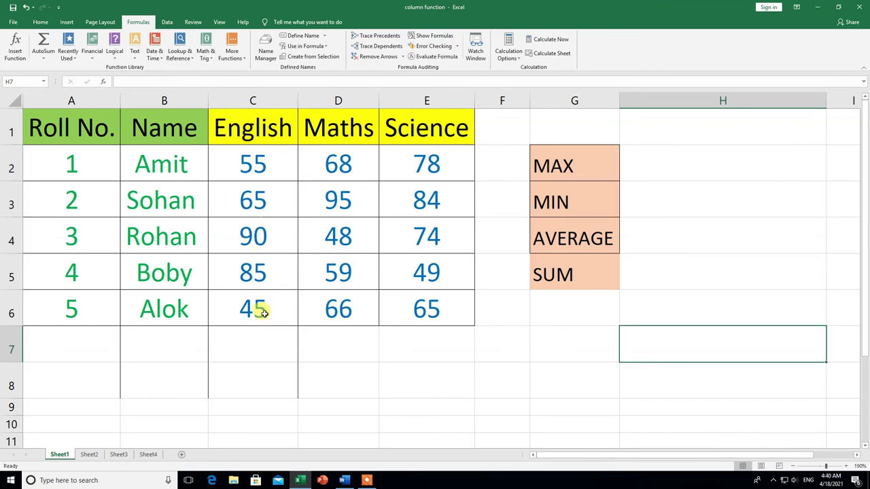
Step: Enter =MAX(English) in H2, giving 90
{"action": "left_click", "coordinate": [673, 160]}
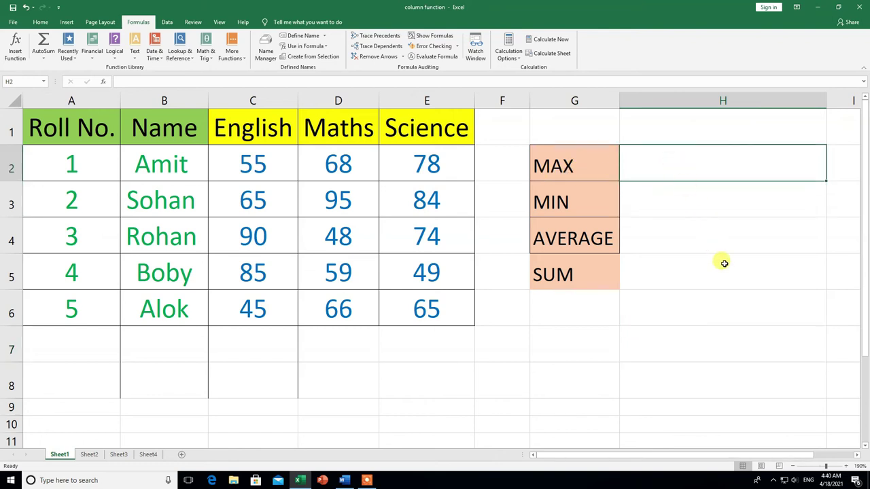
{"action": "type", "text": "=MAX"}
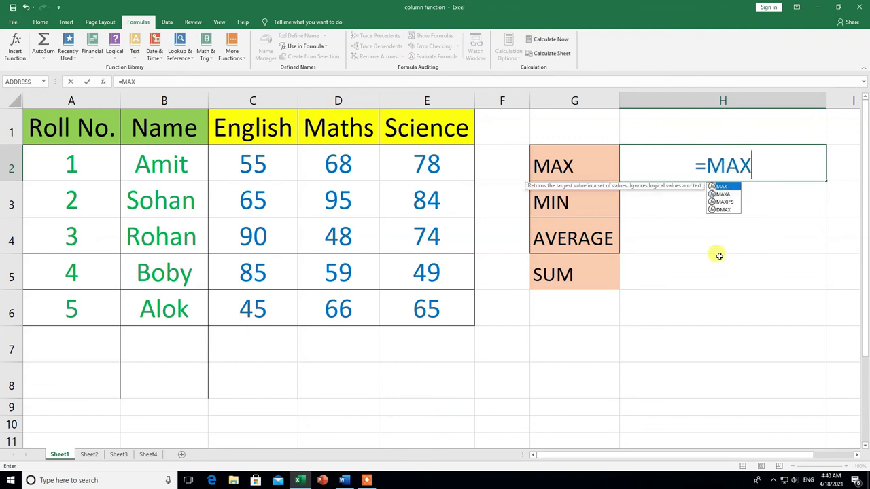
{"action": "double_click", "coordinate": [723, 187]}
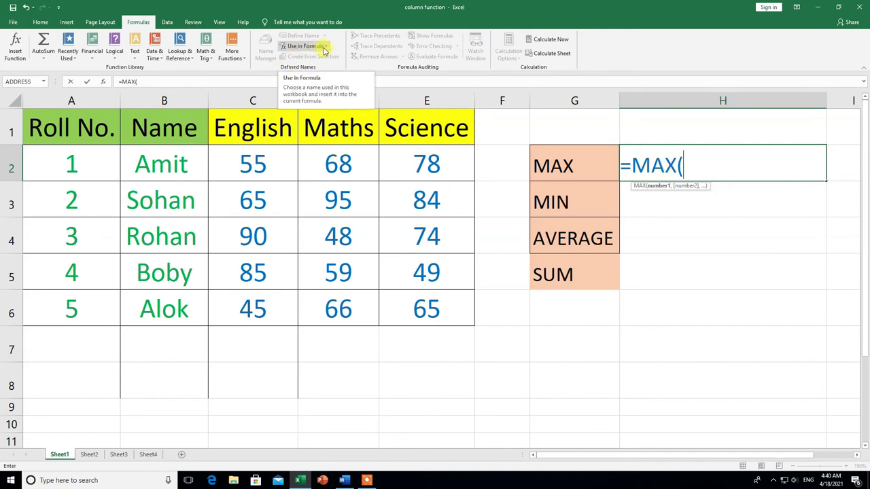
{"action": "left_click", "coordinate": [327, 49]}
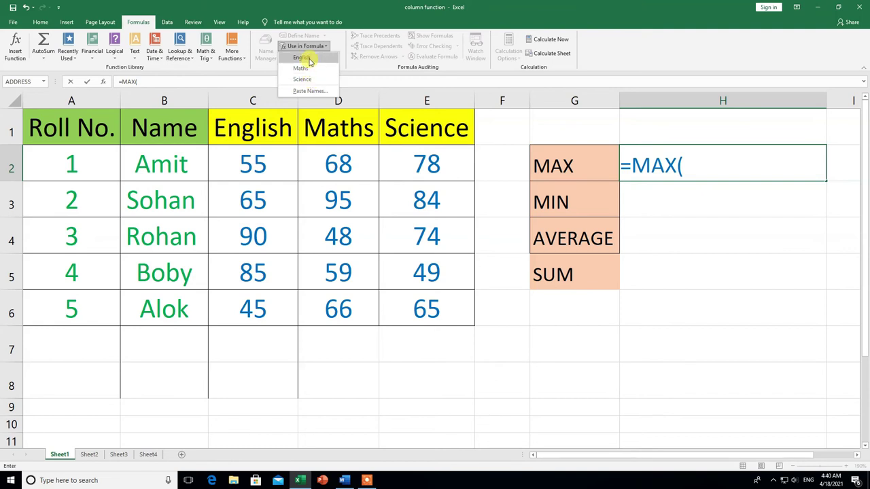
{"action": "left_click", "coordinate": [303, 57]}
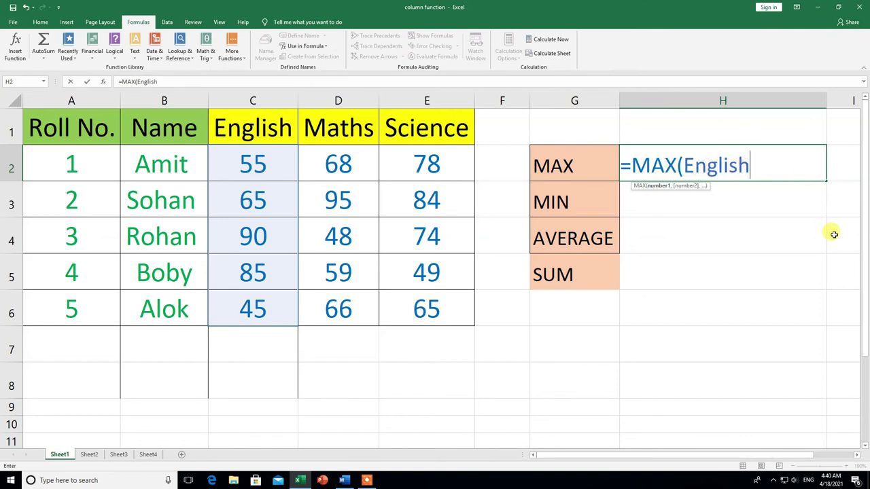
{"action": "type", "text": ")"}
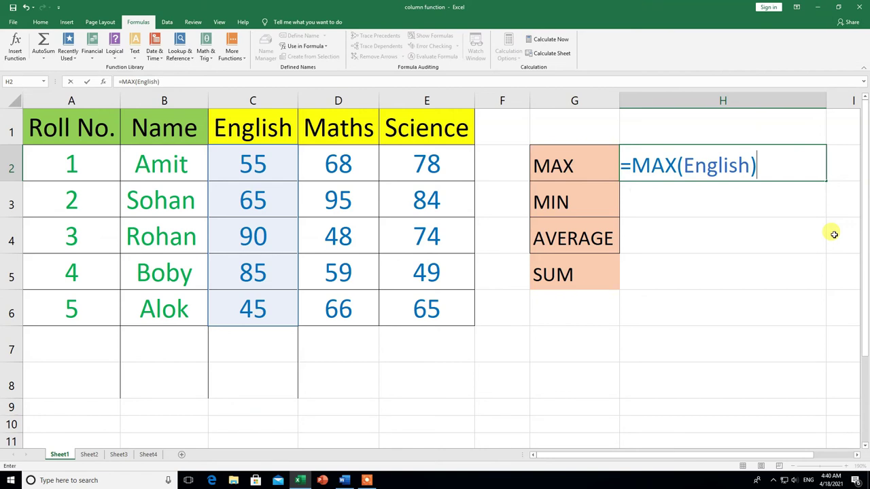
{"action": "key", "text": "Return"}
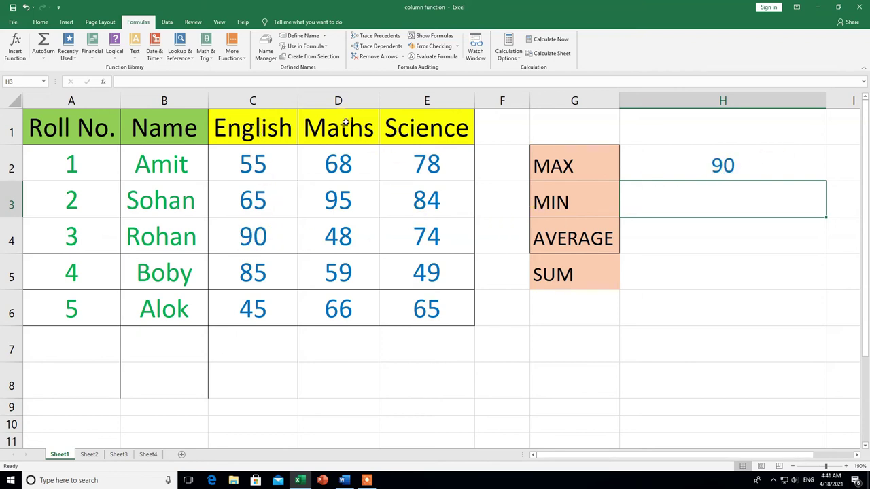
Step: Change the H2 formula to =MAX(Maths), giving 95
{"action": "double_click", "coordinate": [738, 164]}
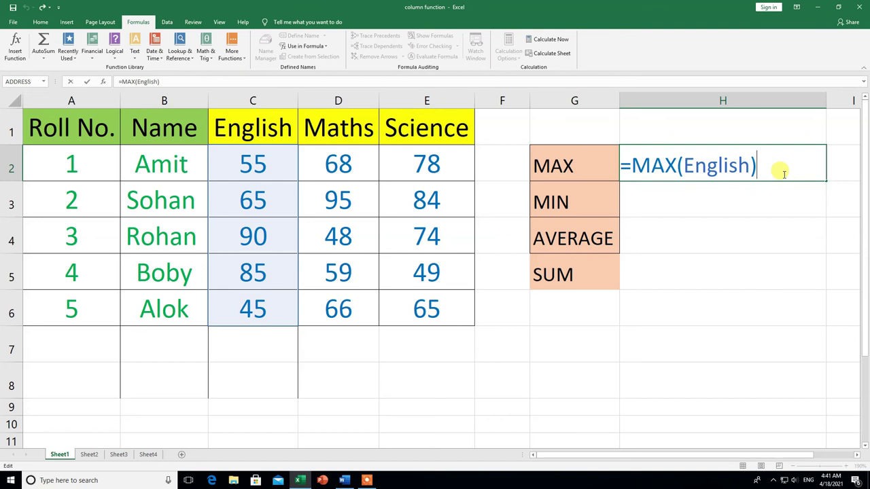
{"action": "key", "text": "BackSpace"}
{"action": "key", "text": "BackSpace"}
{"action": "key", "text": "BackSpace"}
{"action": "key", "text": "BackSpace"}
{"action": "key", "text": "BackSpace"}
{"action": "key", "text": "BackSpace"}
{"action": "key", "text": "BackSpace"}
{"action": "key", "text": "BackSpace"}
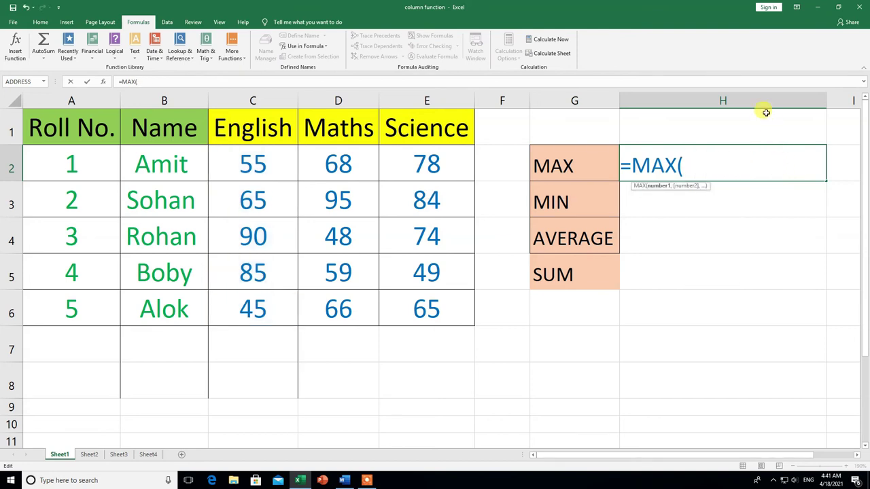
{"action": "left_click", "coordinate": [326, 48]}
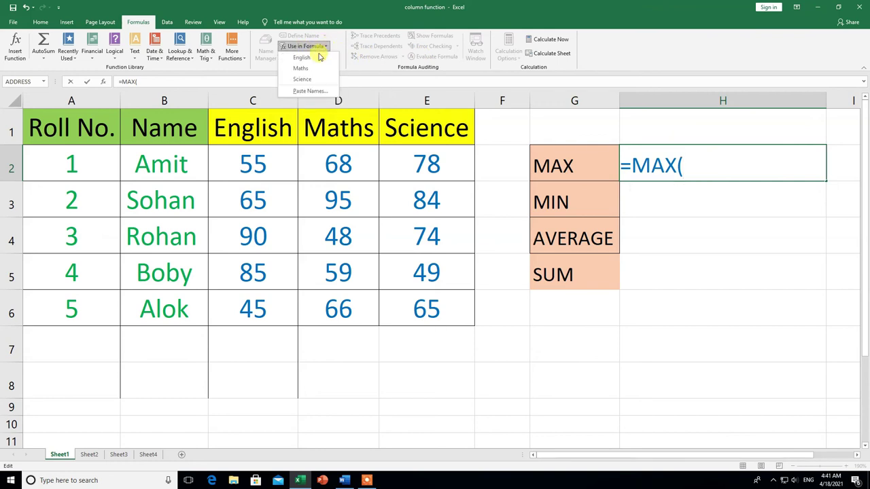
{"action": "left_click", "coordinate": [301, 68]}
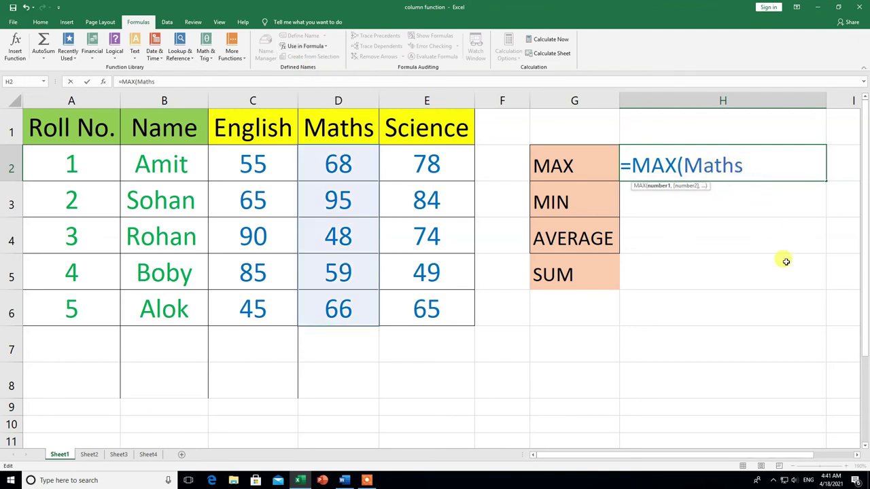
{"action": "type", "text": ")"}
{"action": "key", "text": "Return"}
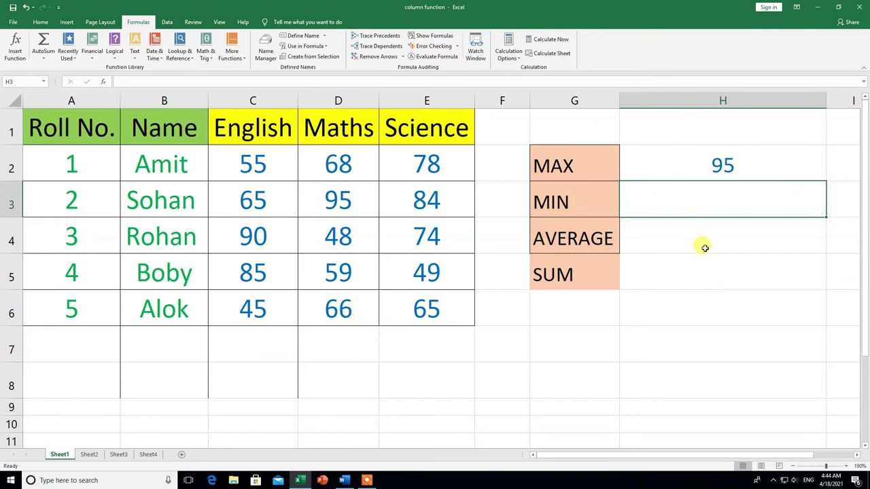
Step: Enter =MIN(Maths) in H3, giving 48
{"action": "type", "text": "="}
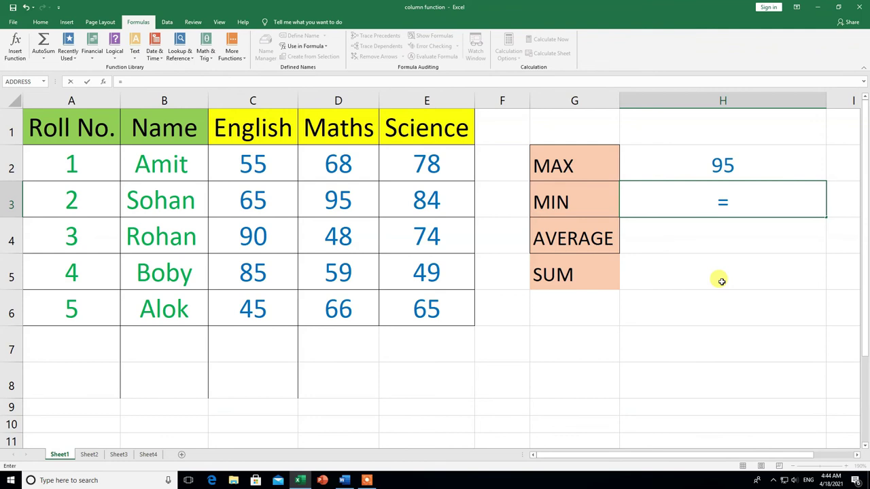
{"action": "type", "text": "MIN"}
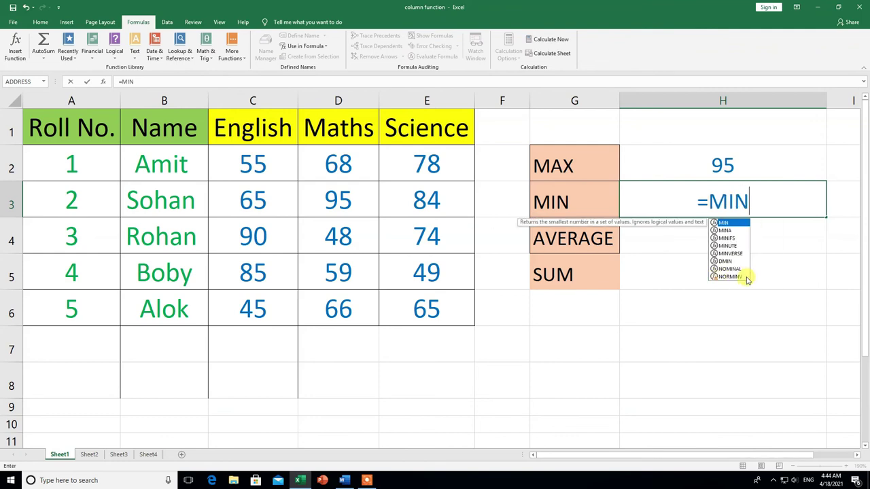
{"action": "double_click", "coordinate": [736, 222]}
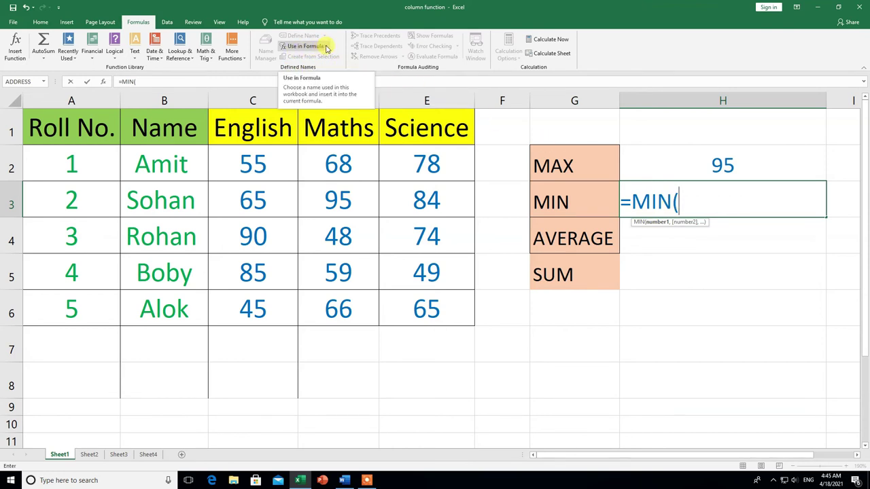
{"action": "left_click", "coordinate": [326, 48]}
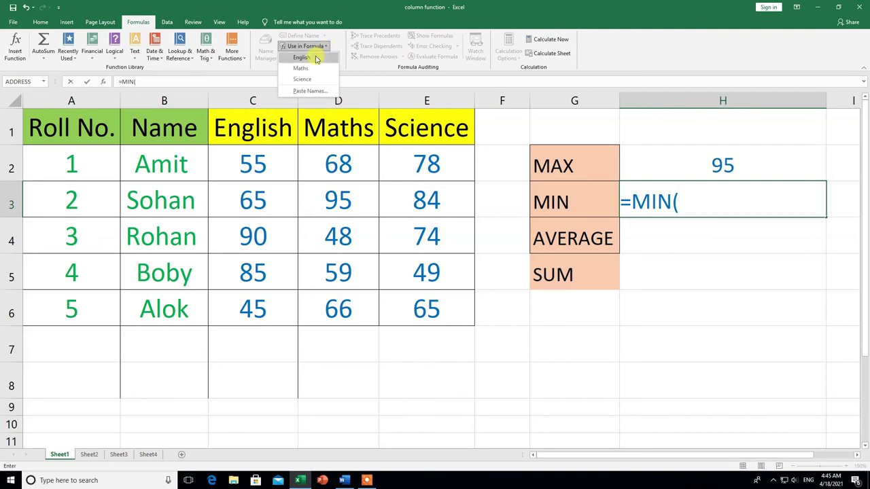
{"action": "left_click", "coordinate": [303, 69]}
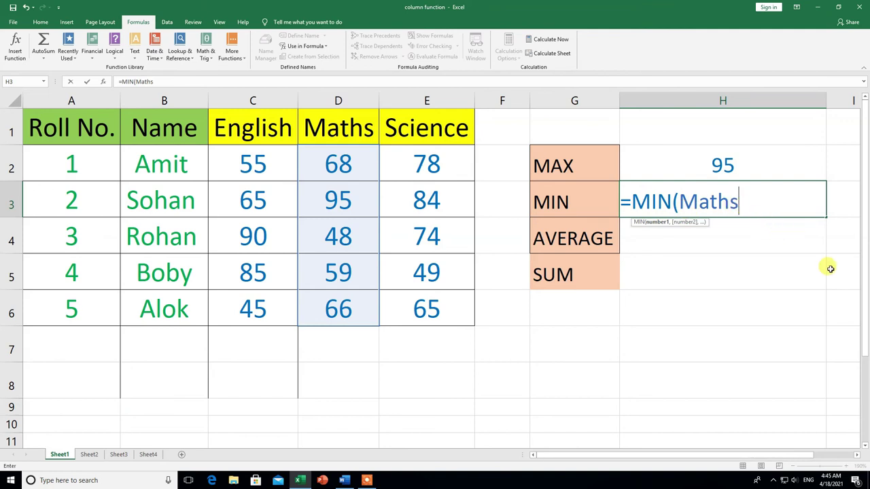
{"action": "type", "text": ")"}
{"action": "key", "text": "Return"}
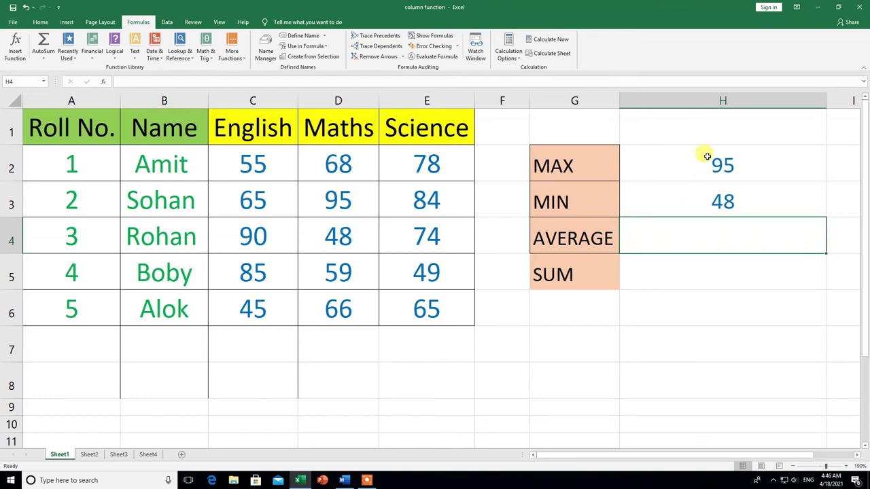
{"action": "left_click_drag", "start_coordinate": [701, 163], "coordinate": [716, 221]}
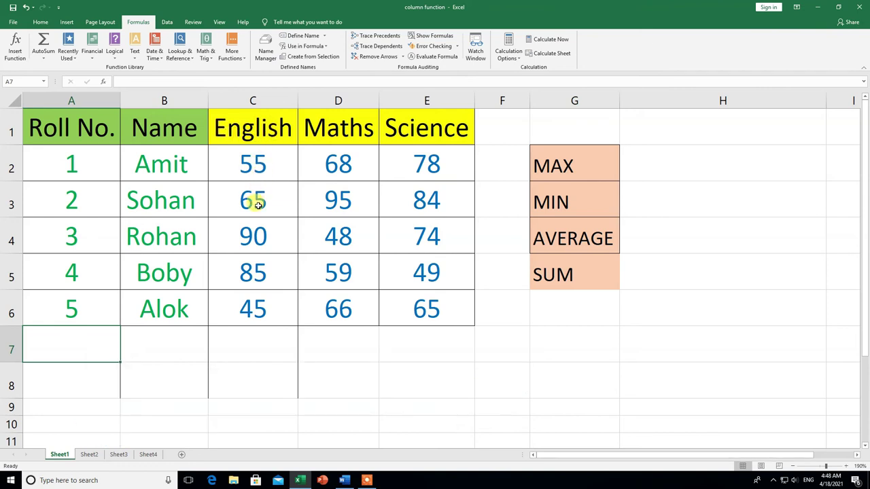
{"action": "left_click", "coordinate": [254, 342]}
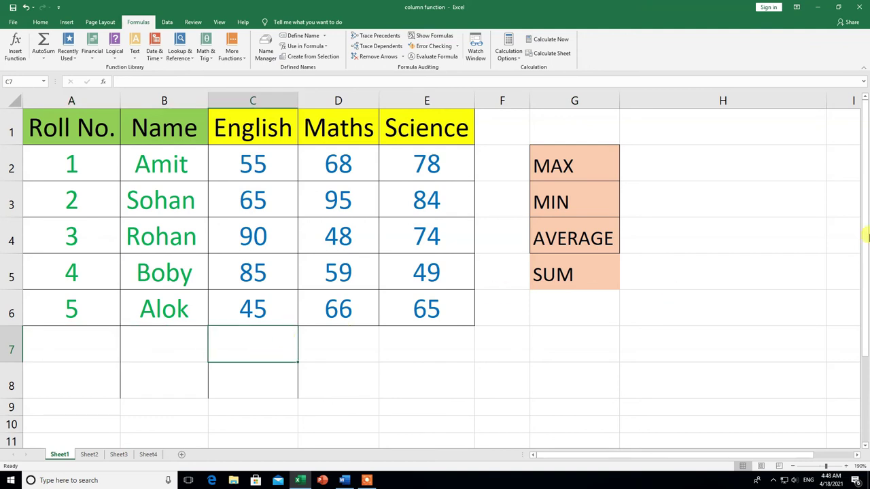
{"action": "type", "text": "98"}
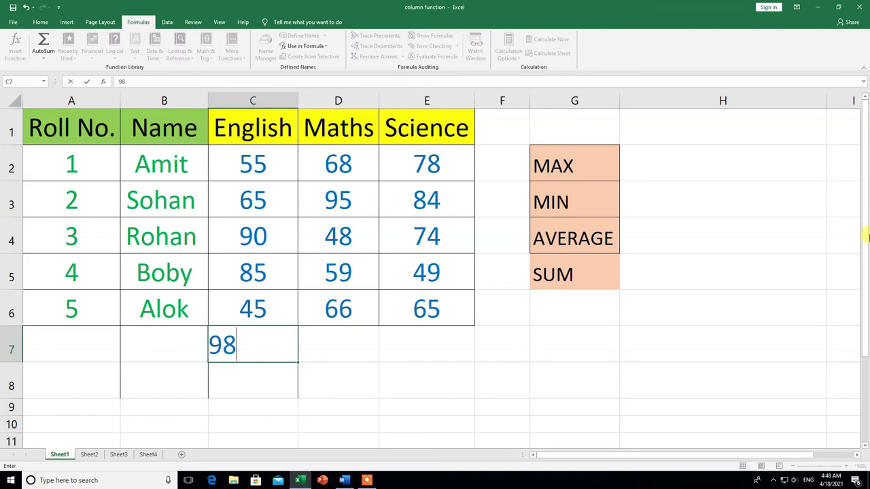
{"action": "key", "text": "Return"}
{"action": "type", "text": "40"}
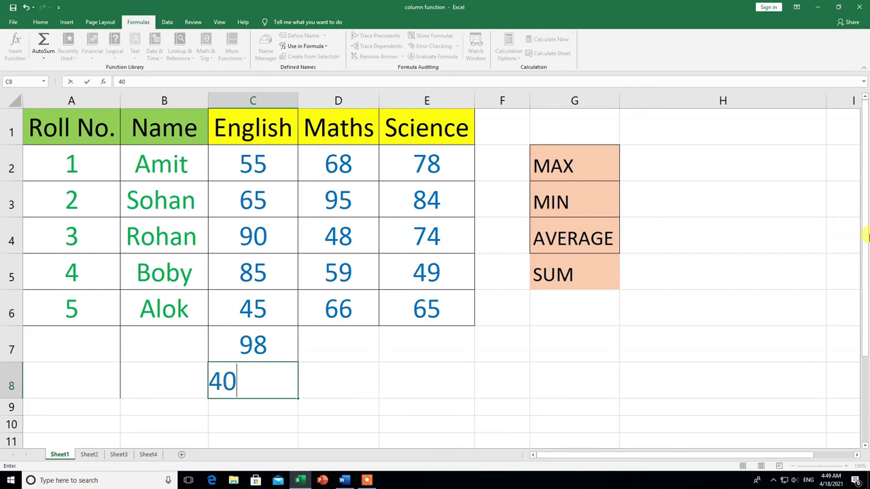
{"action": "left_click", "coordinate": [89, 345]}
{"action": "type", "text": "6"}
{"action": "key", "text": "Return"}
{"action": "type", "text": "7"}
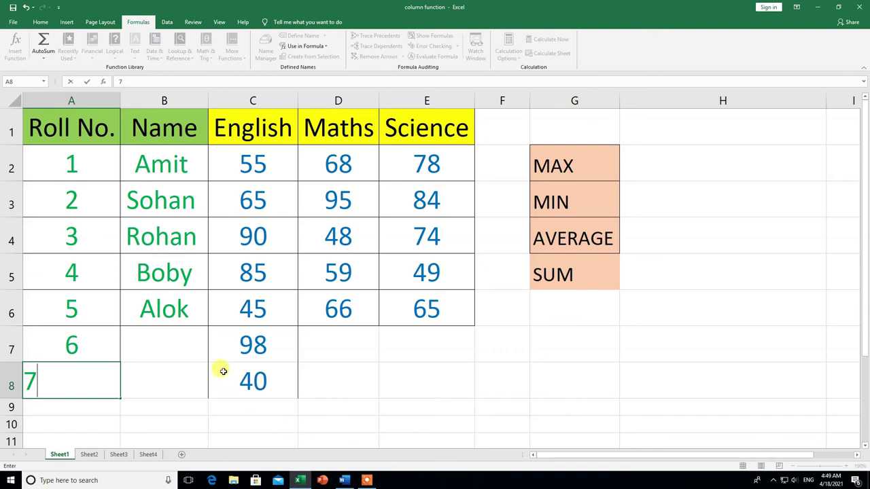
{"action": "left_click", "coordinate": [202, 340]}
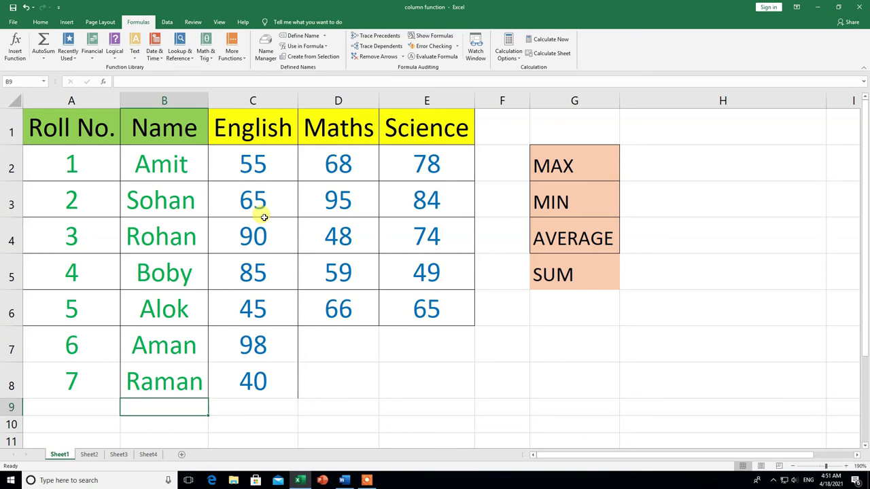
Step: Edit the English name's Refers to so it ends at $C$8 instead of $C$6
{"action": "left_click", "coordinate": [264, 55]}
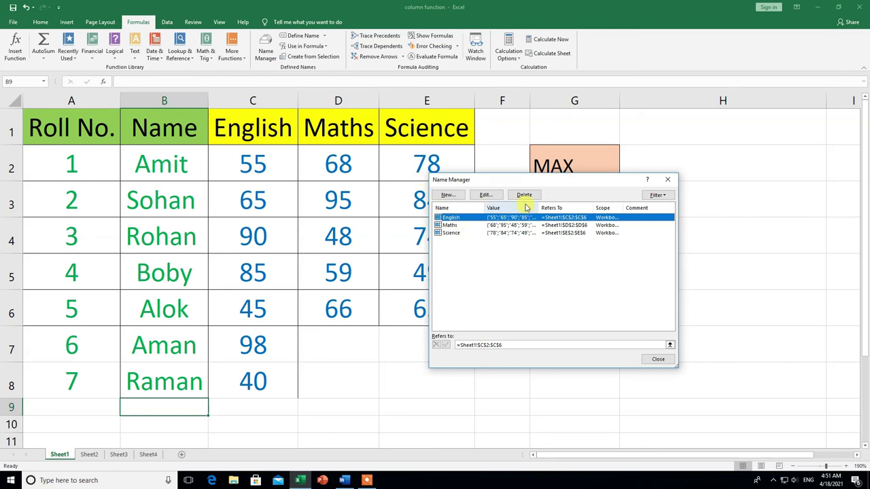
{"action": "left_click", "coordinate": [488, 197]}
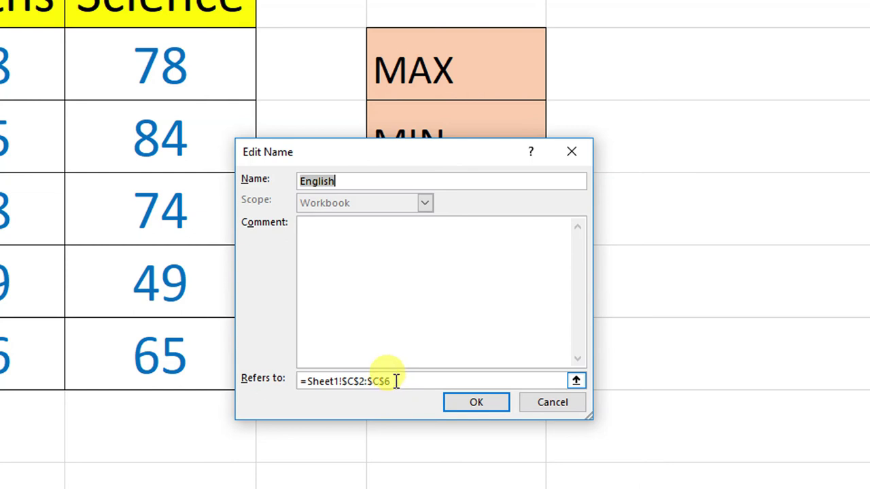
{"action": "left_click", "coordinate": [396, 381]}
{"action": "key", "text": "BackSpace"}
{"action": "type", "text": "8"}
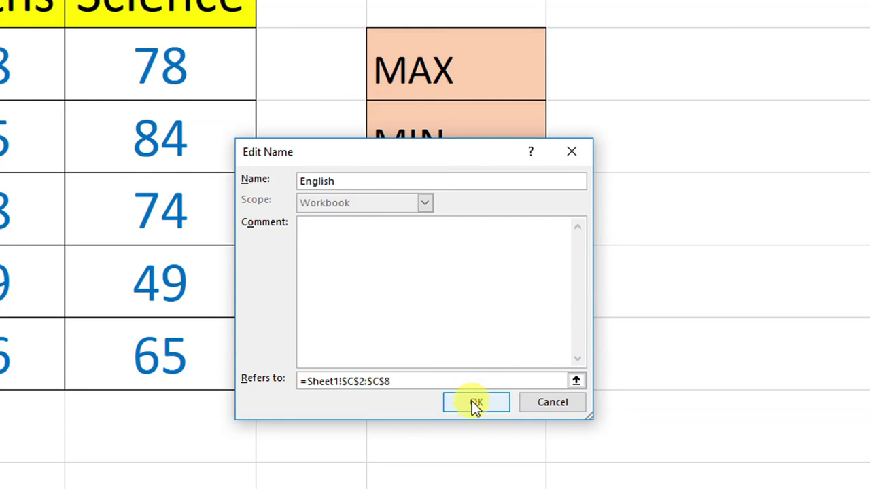
{"action": "left_click", "coordinate": [478, 403]}
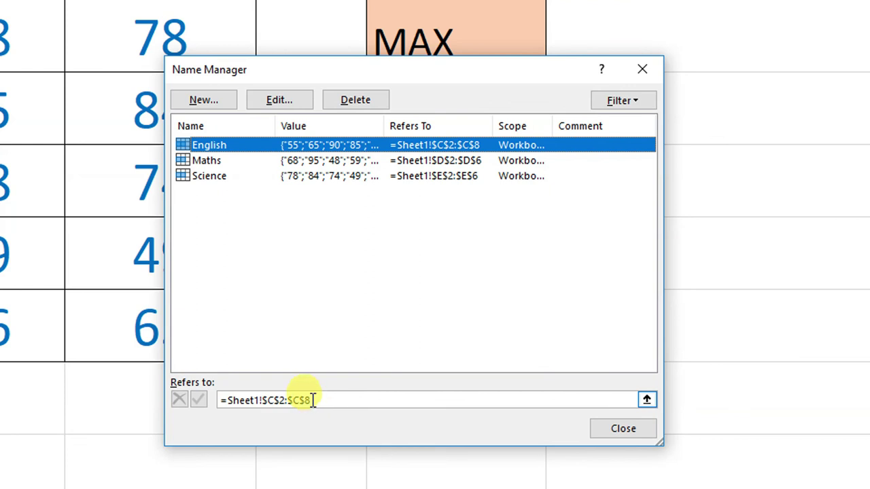
{"action": "left_click", "coordinate": [616, 429]}
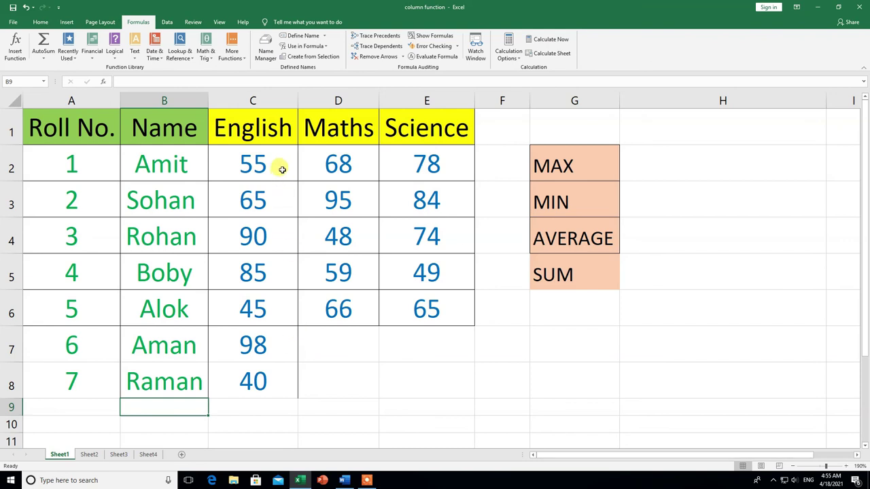
Step: Enter =MAX(English) in H2, giving the highest English mark of 98
{"action": "left_click", "coordinate": [663, 170]}
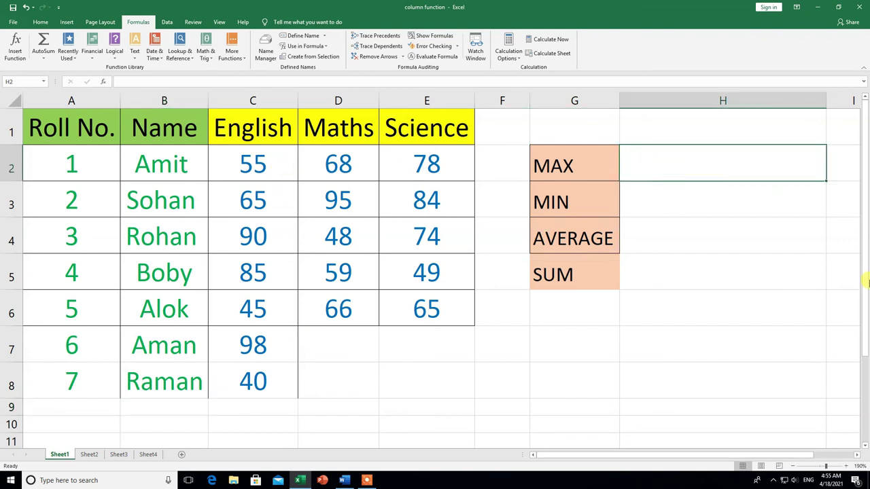
{"action": "type", "text": "="}
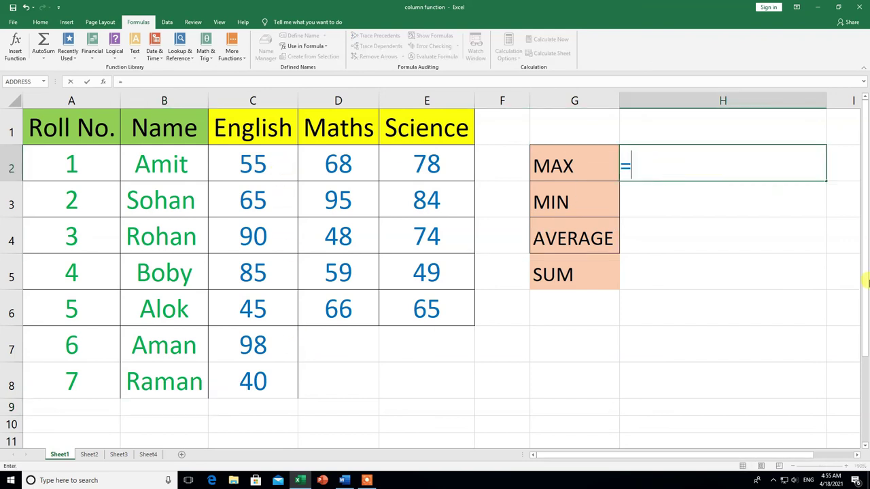
{"action": "type", "text": "max"}
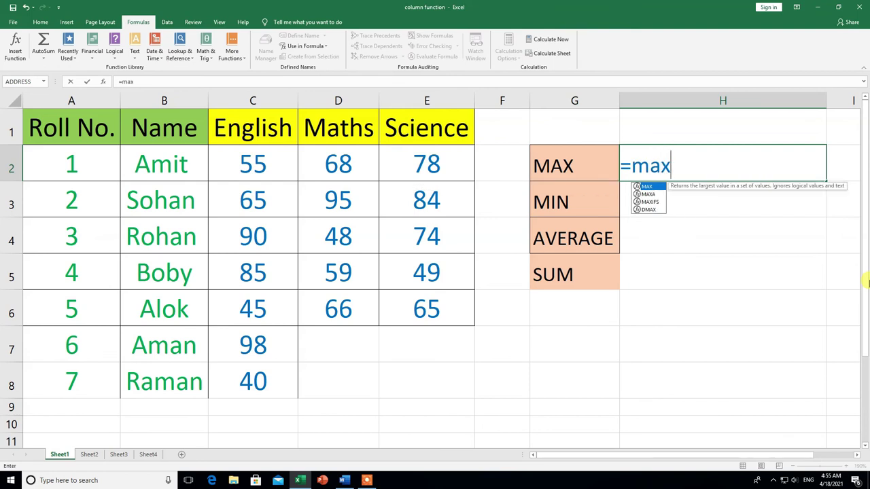
{"action": "double_click", "coordinate": [660, 188]}
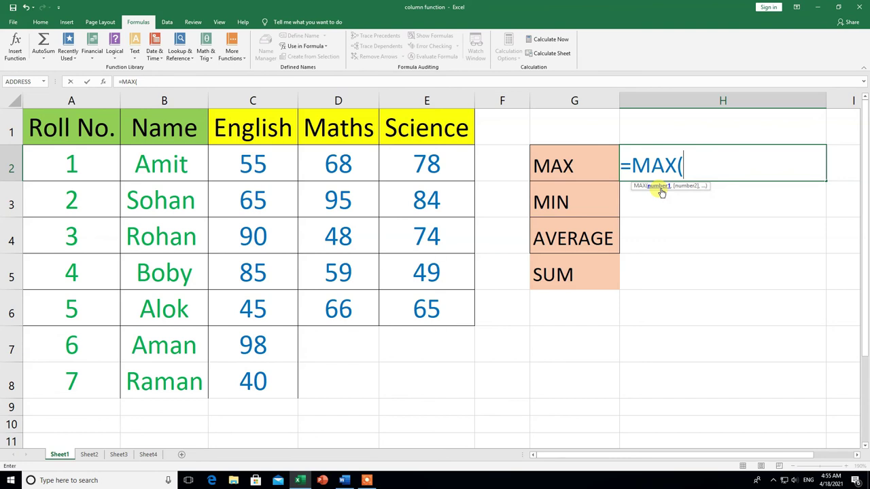
{"action": "left_click", "coordinate": [326, 49]}
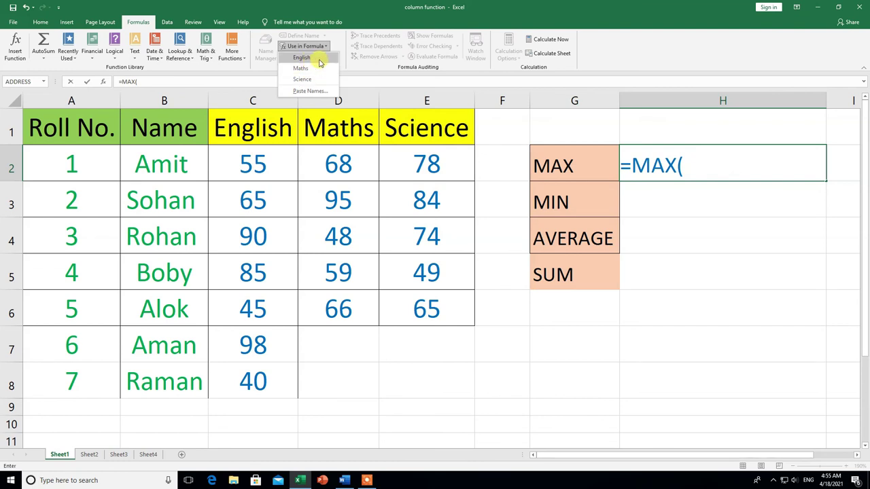
{"action": "left_click", "coordinate": [301, 57]}
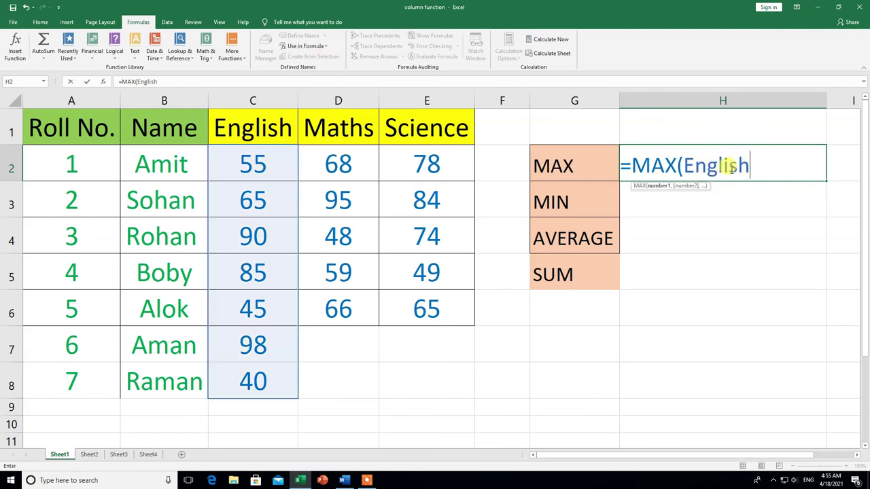
{"action": "type", "text": ")"}
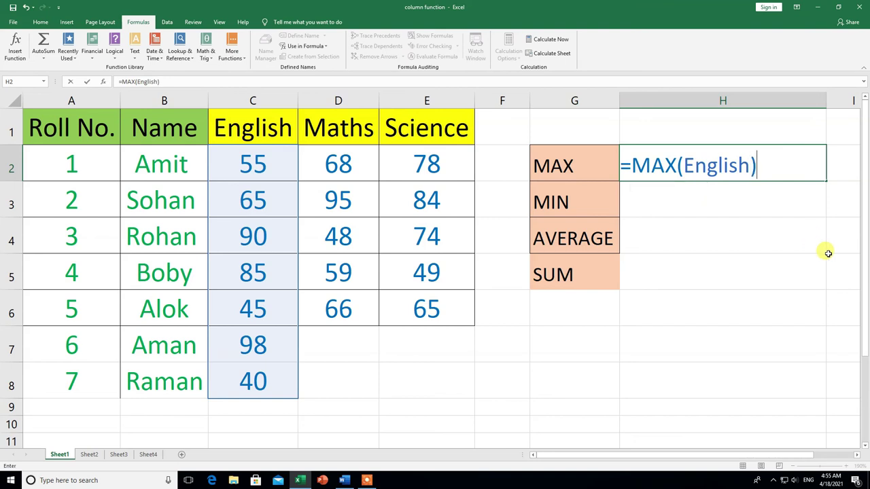
{"action": "key", "text": "Return"}
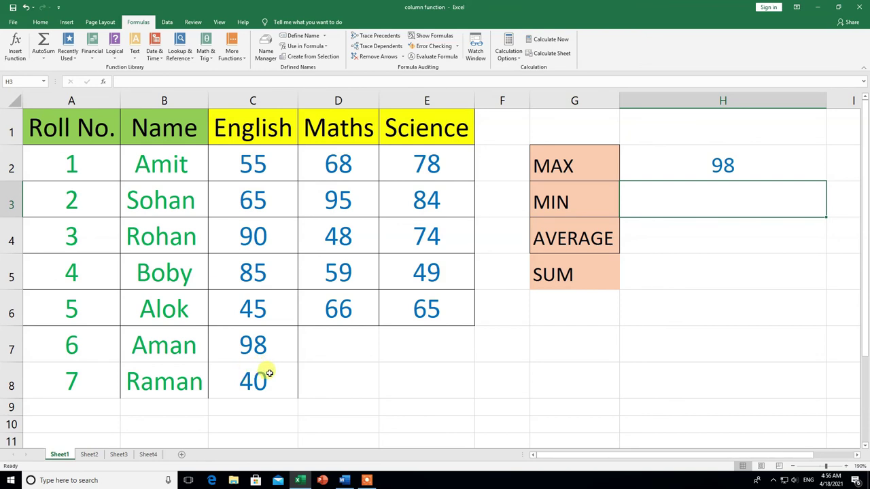
Step: Enter =MIN(English) in H3, giving the lowest English mark of 40
{"action": "type", "text": "=mi"}
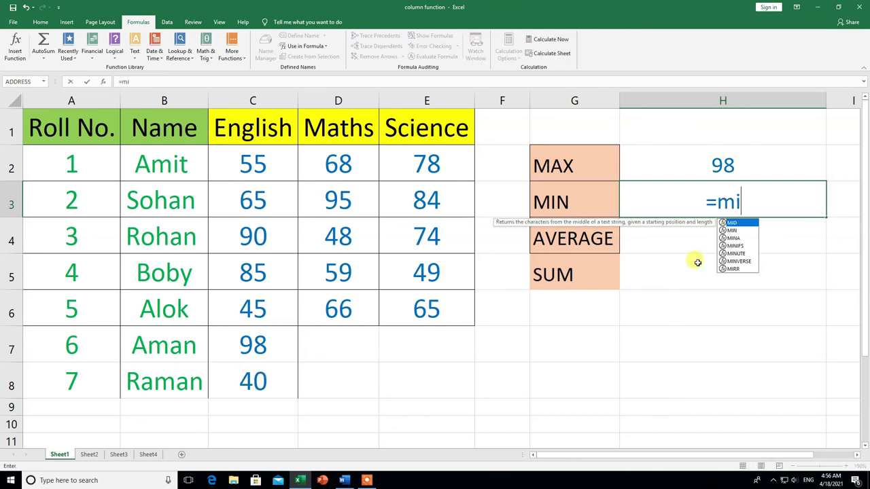
{"action": "type", "text": "n"}
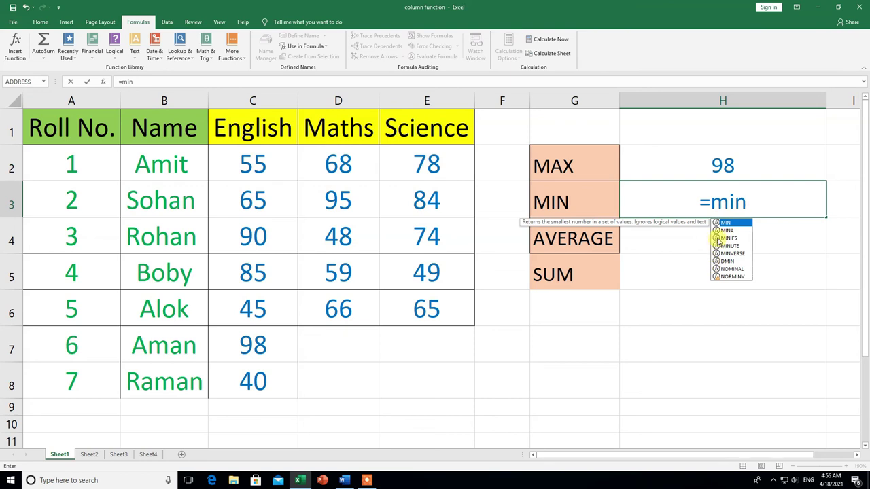
{"action": "double_click", "coordinate": [727, 222]}
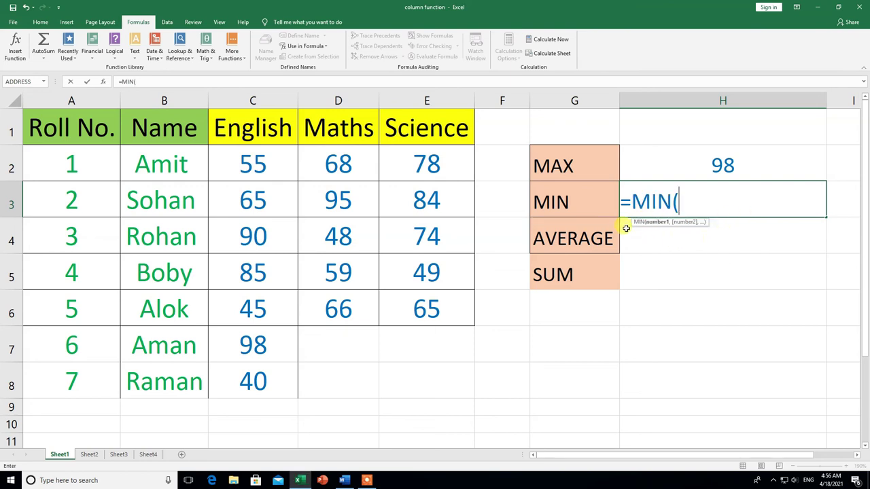
{"action": "left_click", "coordinate": [324, 46]}
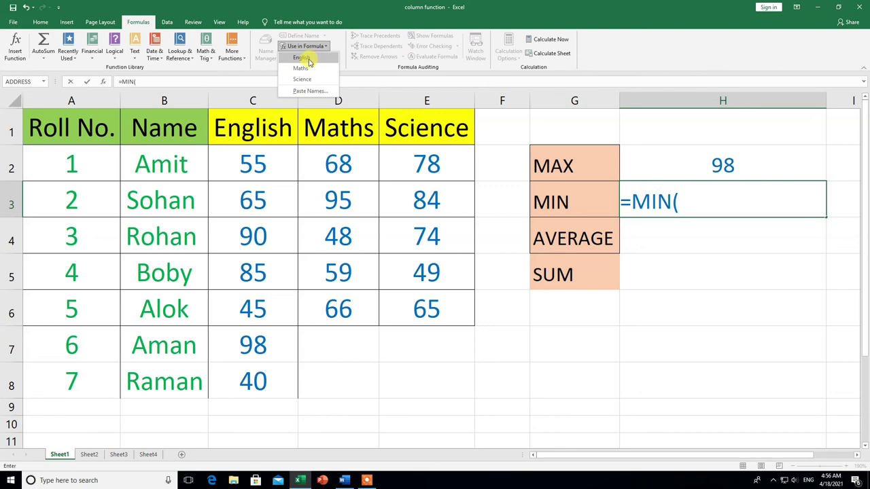
{"action": "left_click", "coordinate": [308, 59]}
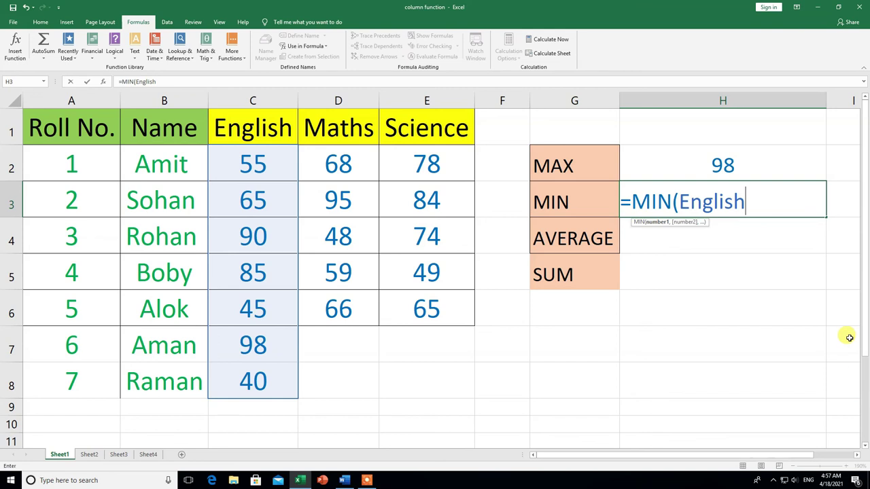
{"action": "type", "text": ")"}
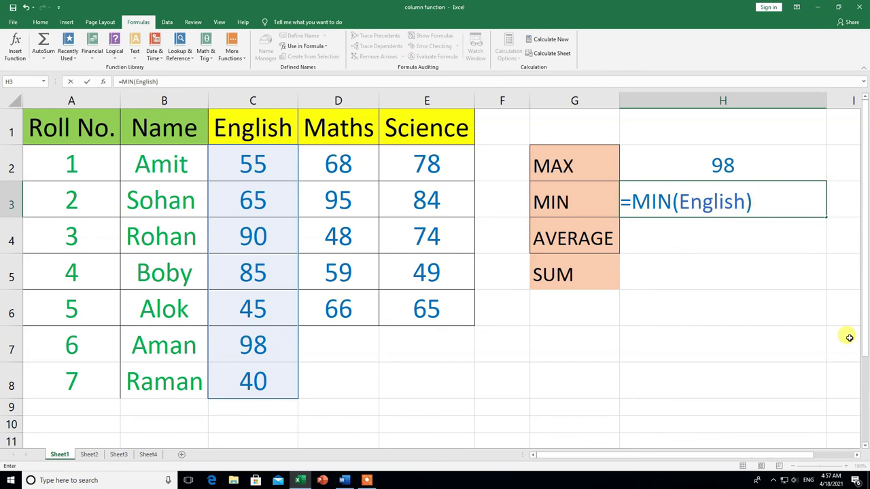
{"action": "key", "text": "Return"}
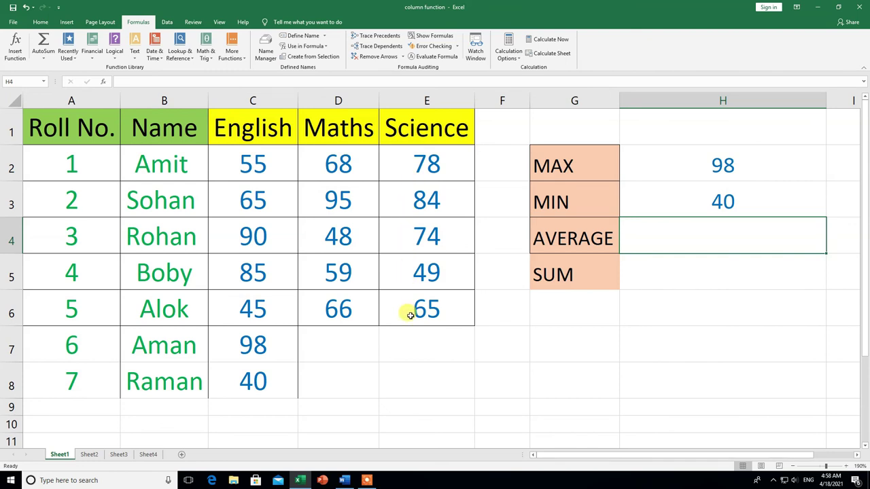
Step: Delete the Maths and Science defined names, leaving English referring to =Sheet1!$C$2:$C$8
{"action": "left_click", "coordinate": [267, 54]}
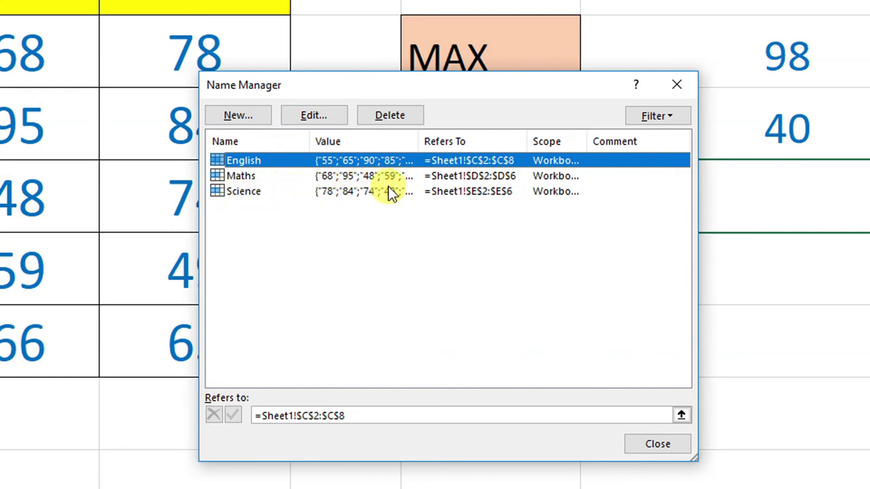
{"action": "left_click", "coordinate": [249, 176]}
{"action": "left_click", "coordinate": [386, 117]}
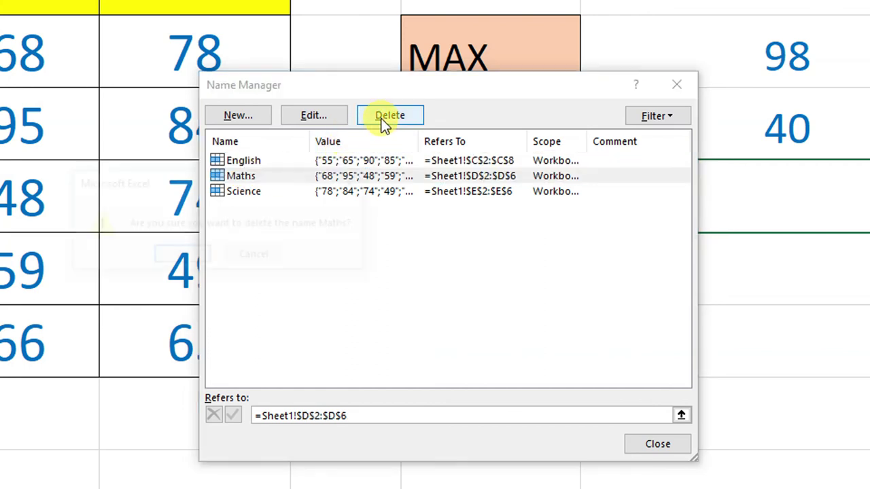
{"action": "left_click", "coordinate": [202, 255]}
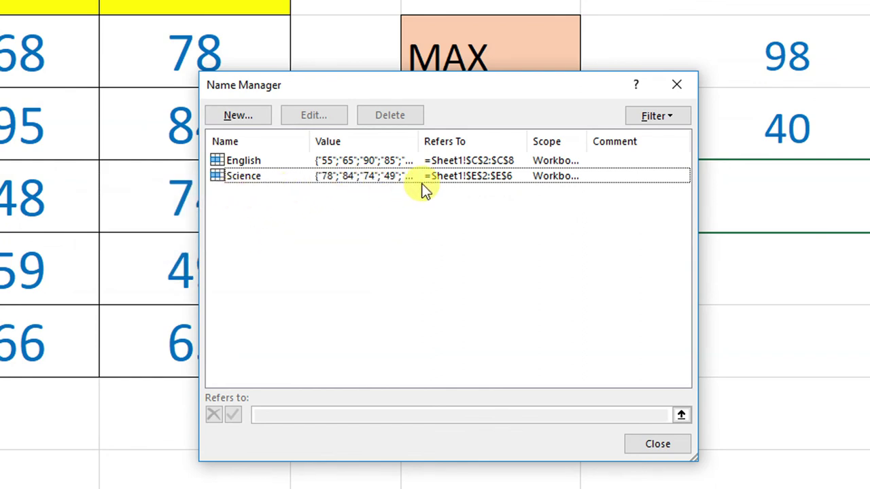
{"action": "left_click", "coordinate": [246, 178]}
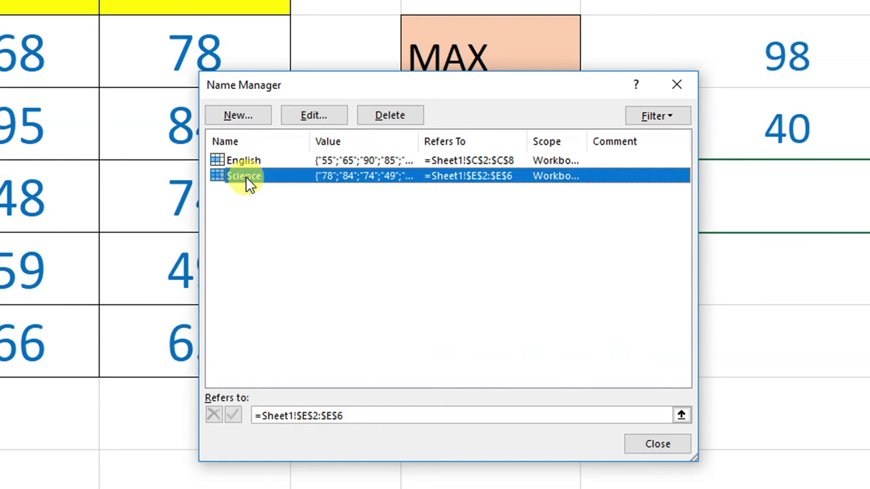
{"action": "left_click", "coordinate": [383, 115]}
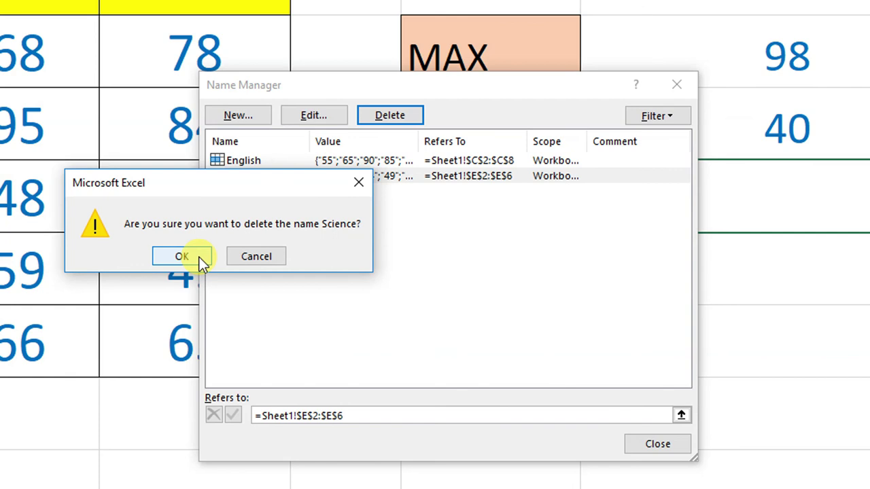
{"action": "left_click", "coordinate": [199, 257]}
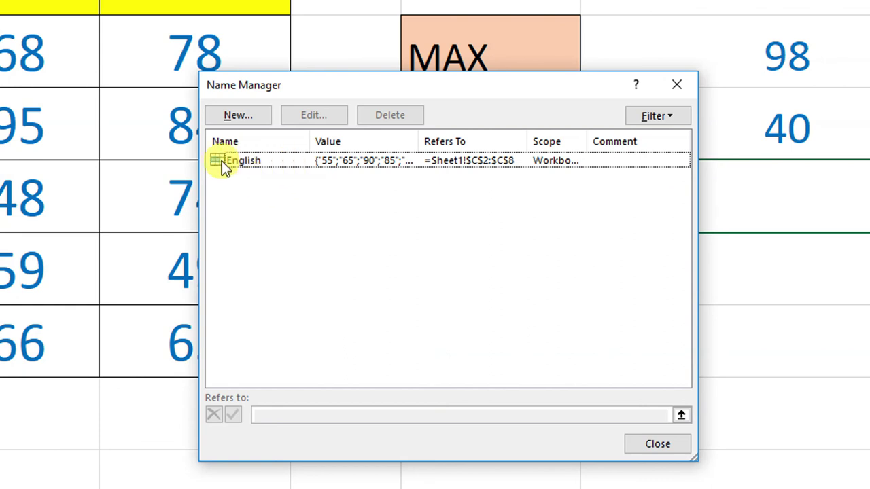
{"action": "left_click", "coordinate": [671, 88]}
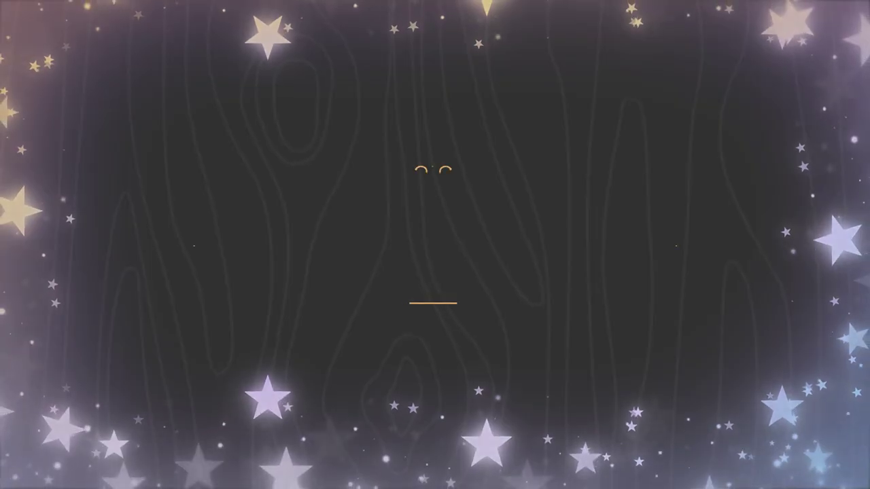